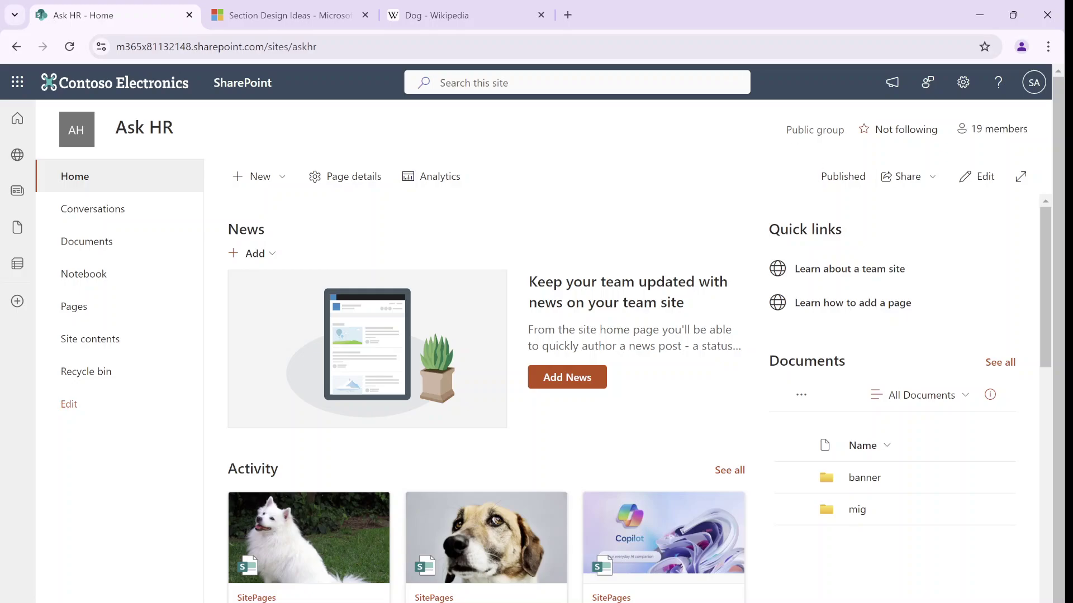
# Open the Section Design Ideas help article and scroll to 'What are Section Design Ideas?'.
pyautogui.click(302, 15)
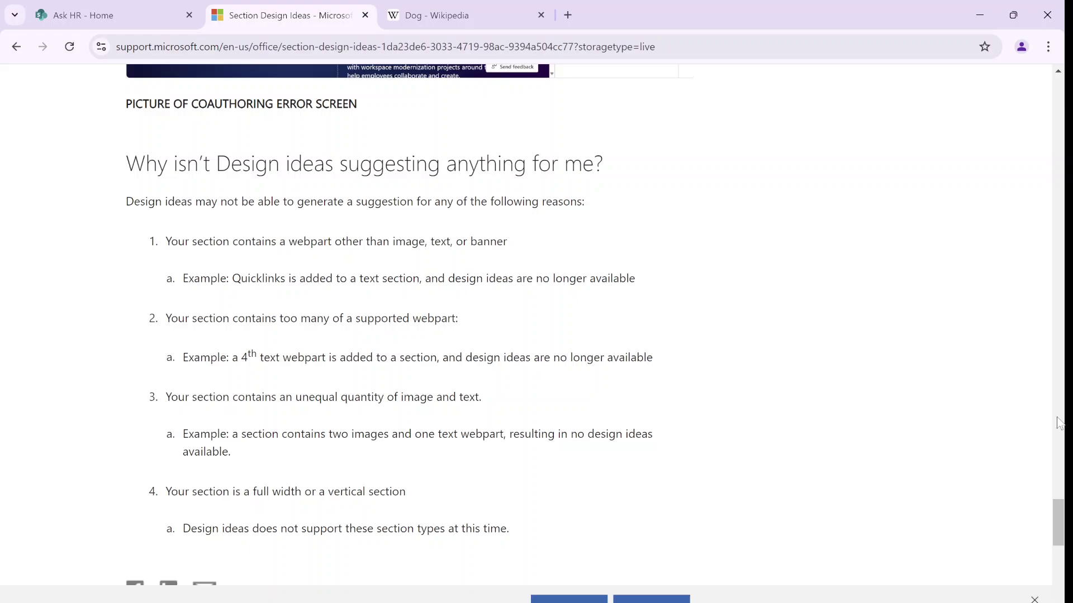
pyautogui.moveTo(1061, 523); pyautogui.dragTo(1062, 91)
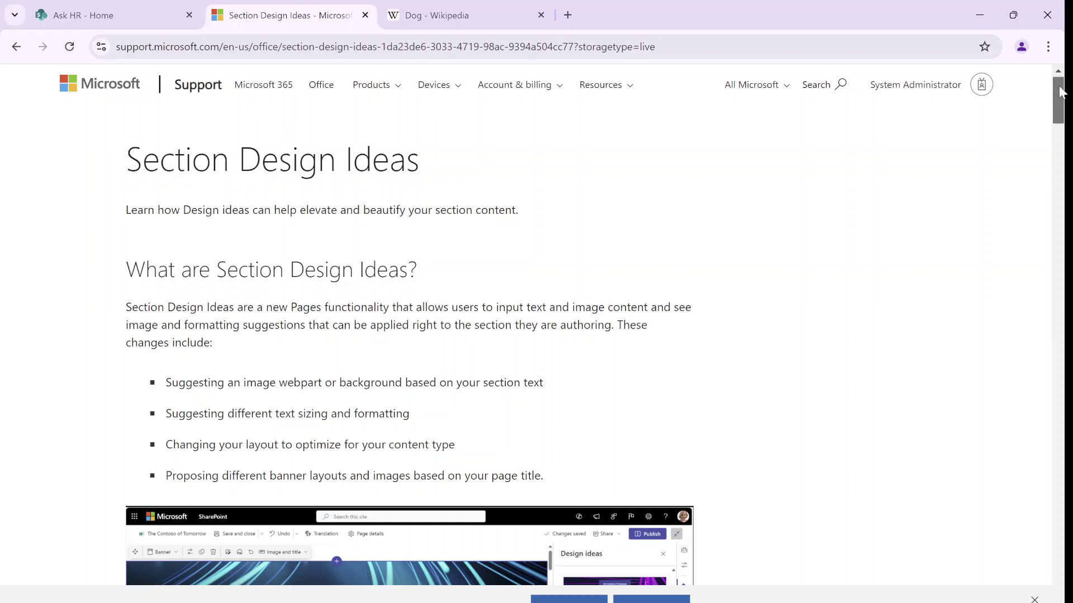
pyautogui.moveTo(1061, 95)
pyautogui.mouseDown()
pyautogui.moveTo(1062, 124)
pyautogui.moveTo(1062, 114)
pyautogui.mouseUp()
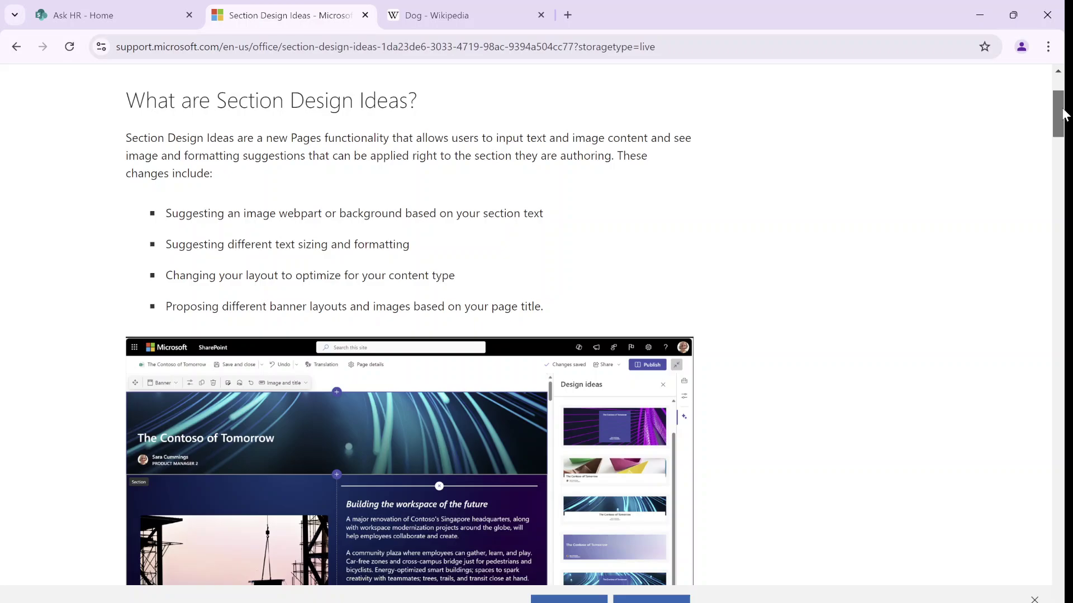
# Create a new page on the Ask HR site from the Blank template.
pyautogui.click(148, 17)
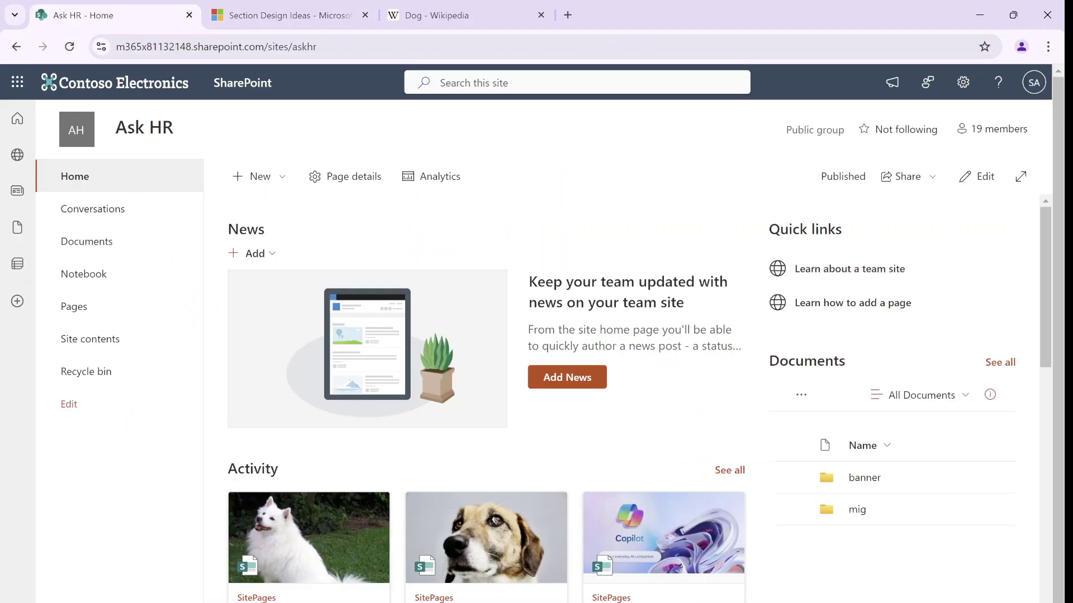
pyautogui.click(275, 185)
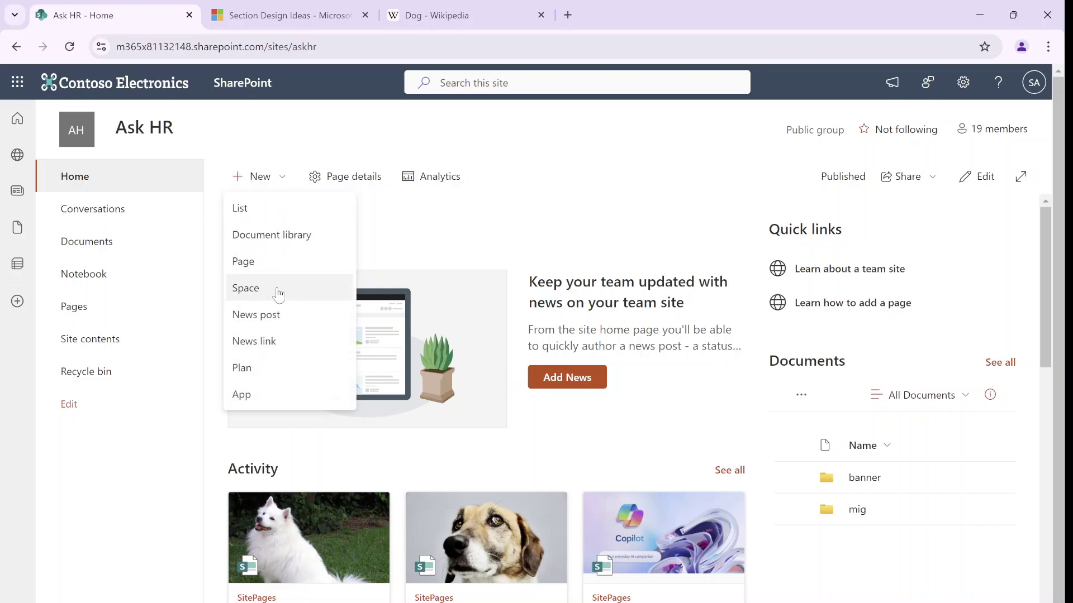
pyautogui.click(269, 270)
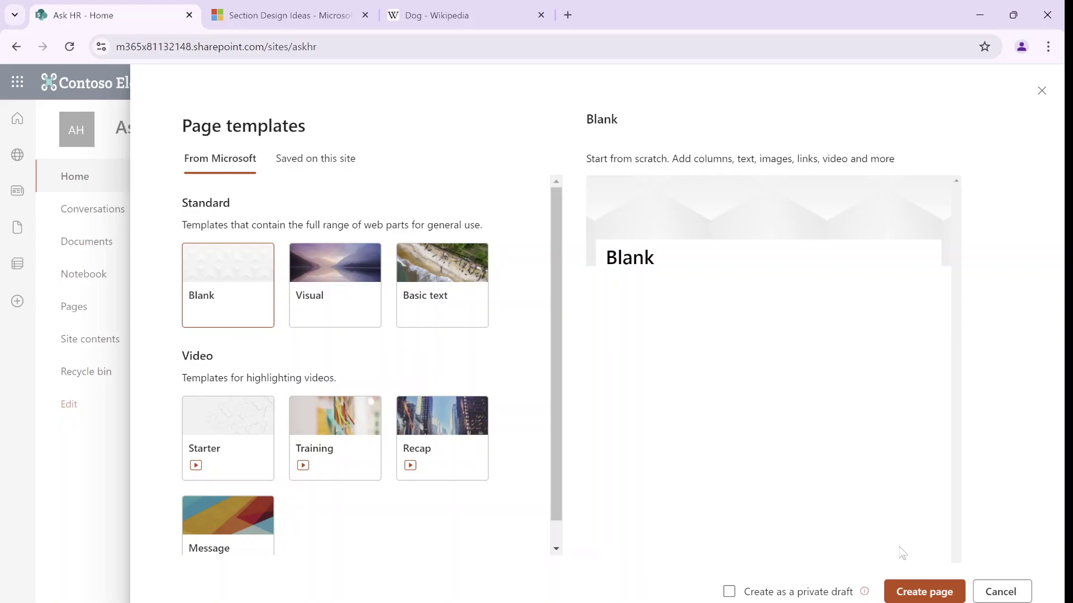
pyautogui.click(925, 594)
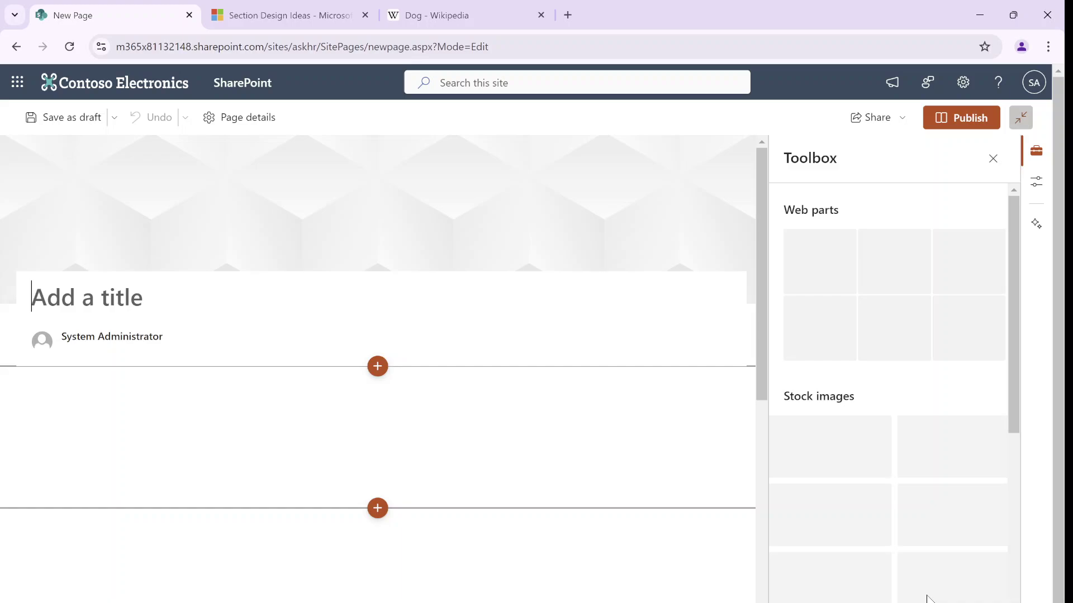
# Preview the new-section layout choices and the full list of web parts.
pyautogui.click(390, 366)
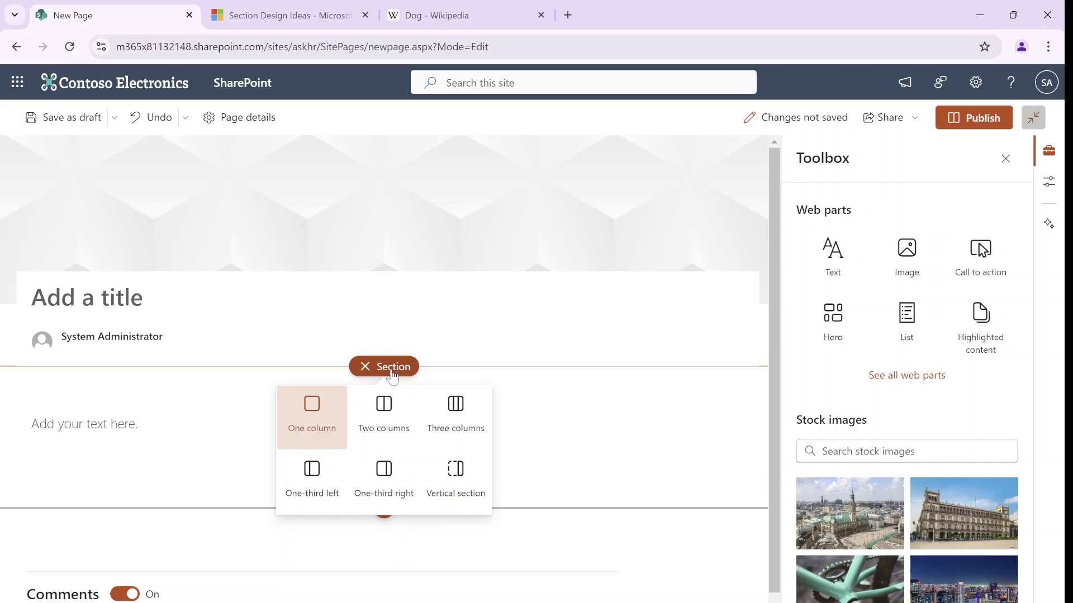
pyautogui.click(391, 371)
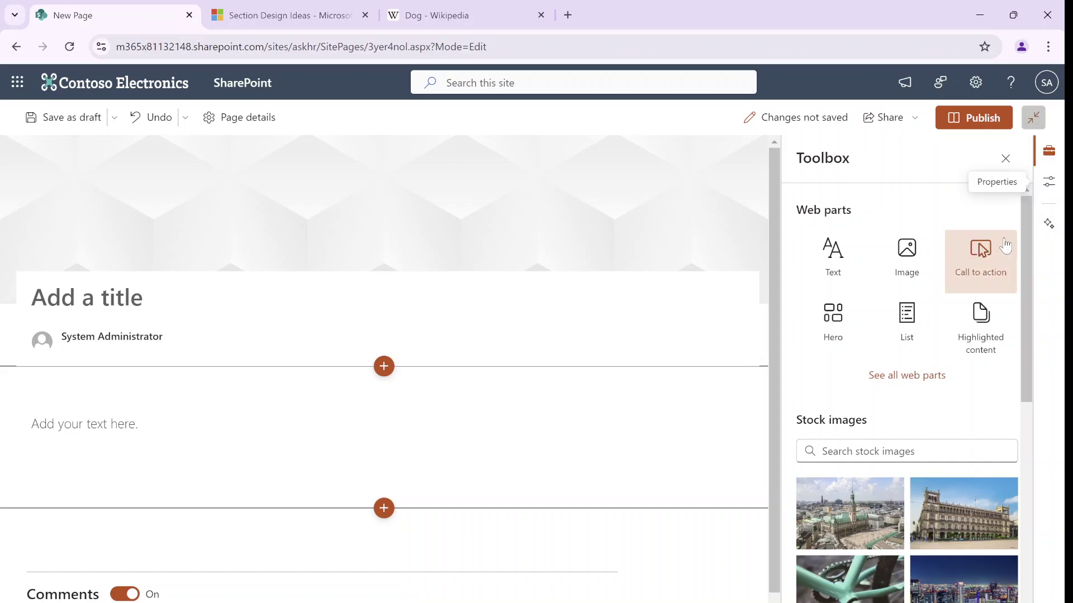
pyautogui.click(906, 382)
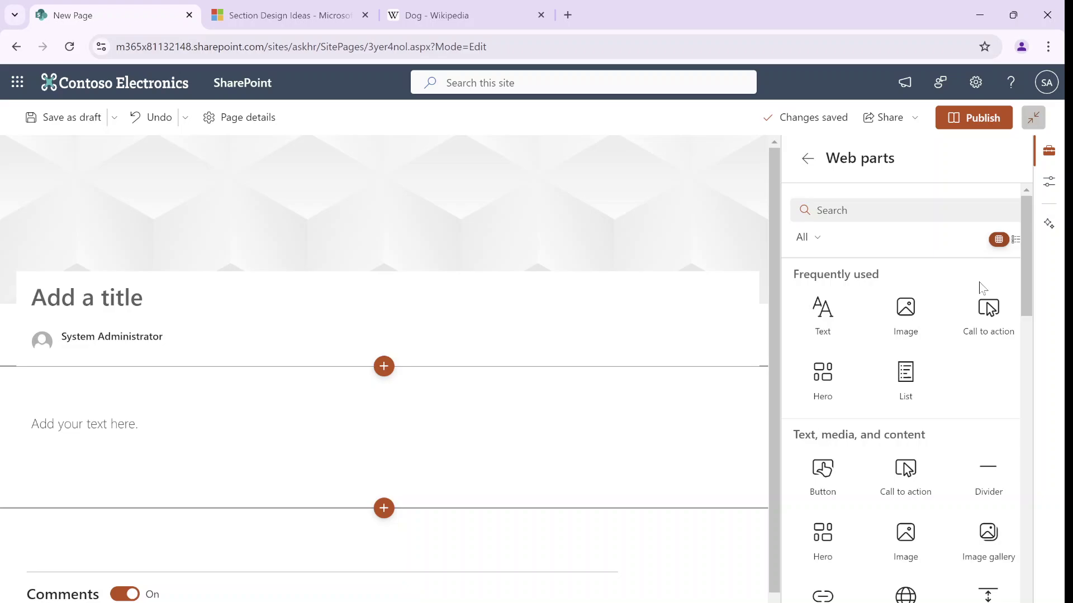
pyautogui.moveTo(1024, 229); pyautogui.dragTo(980, 192)
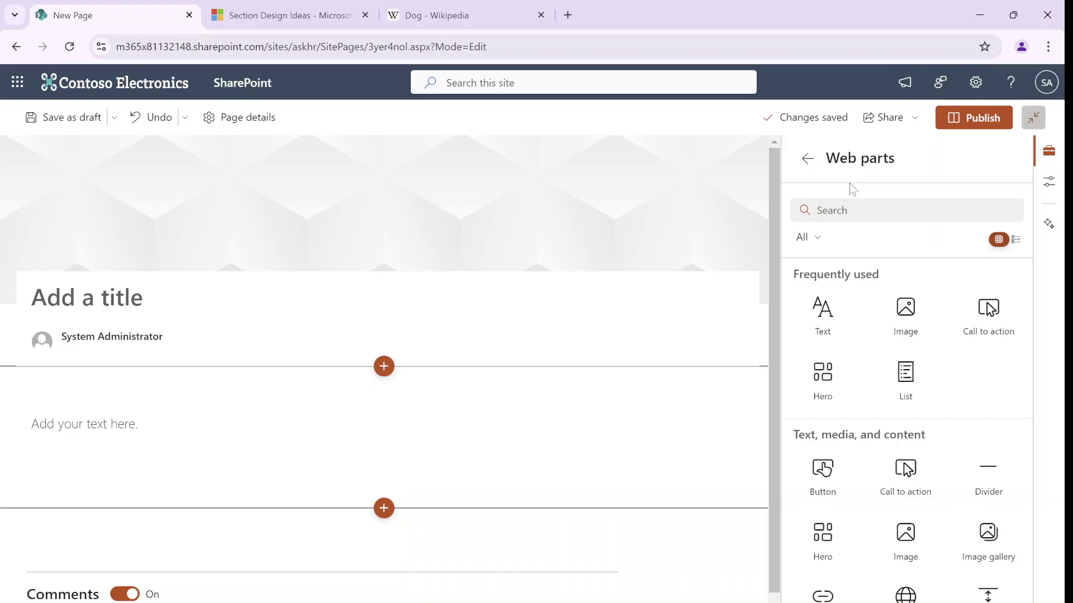
pyautogui.click(807, 159)
# Scroll through the toolbox's stock images and section templates.
pyautogui.scroll(-4, 1021, 355)
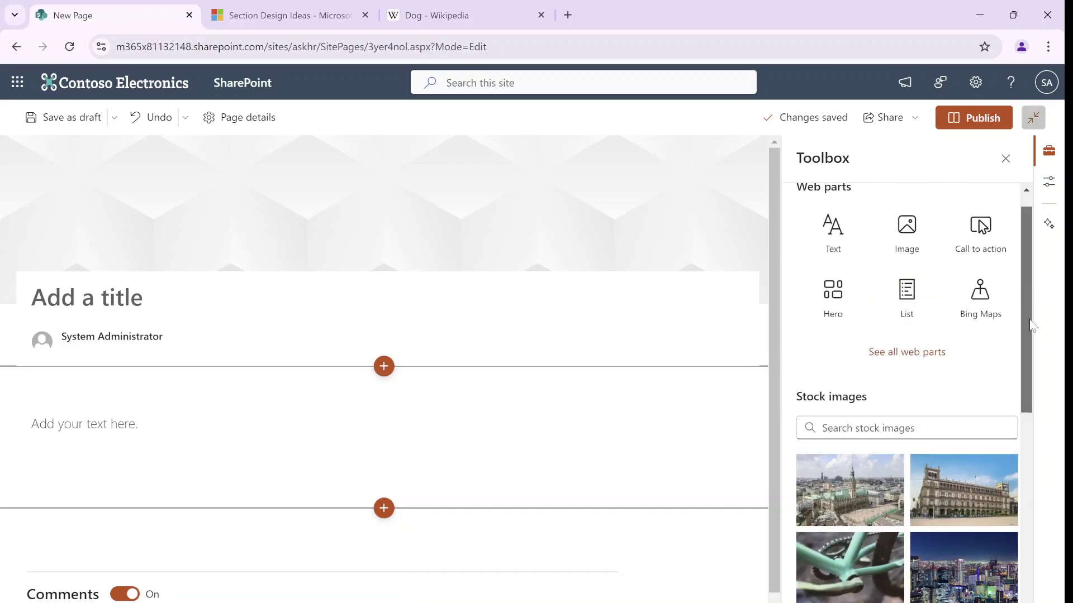
pyautogui.scroll(2, 1022, 349)
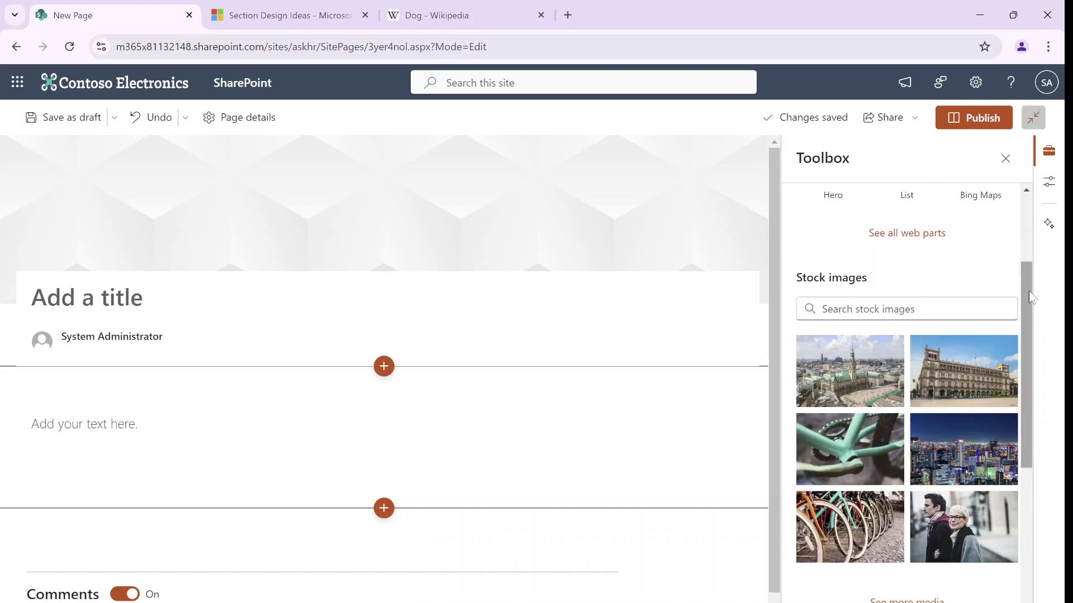
pyautogui.scroll(-2, 1027, 358)
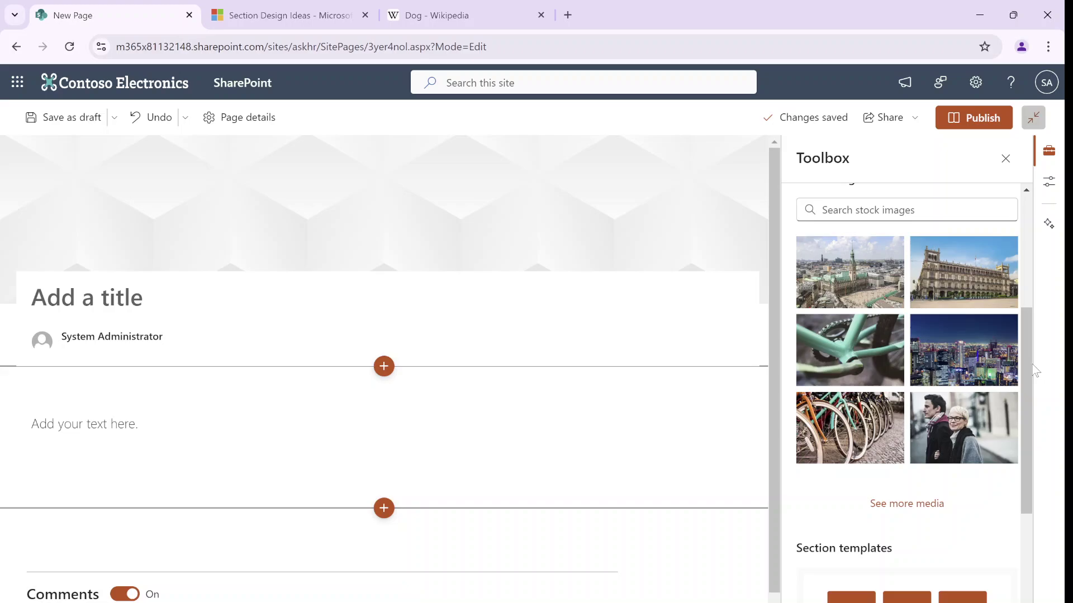
pyautogui.scroll(-3, 1025, 434)
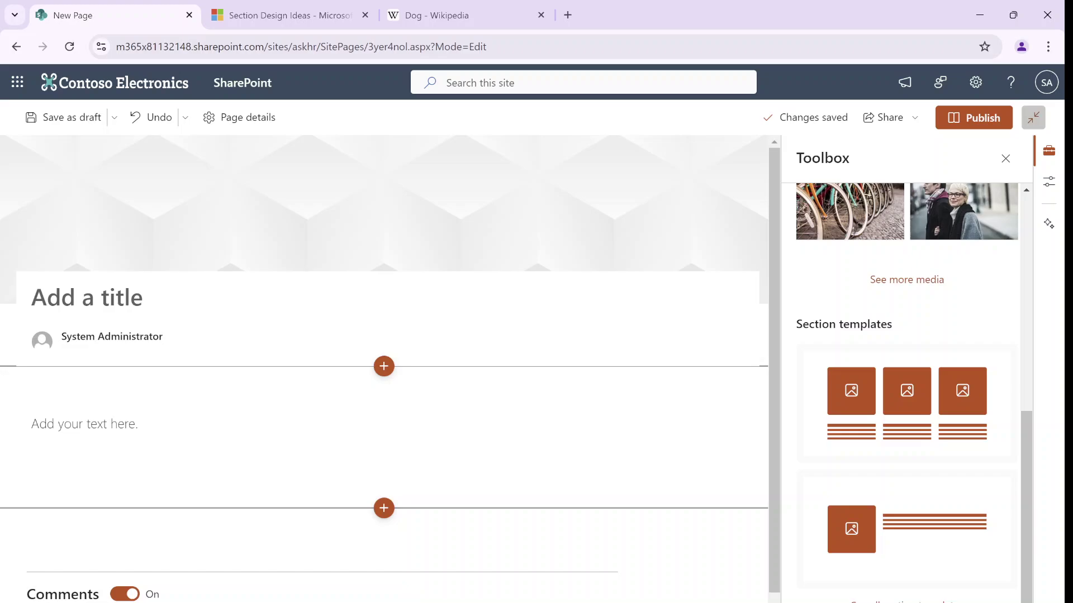
pyautogui.scroll(10, 1026, 559)
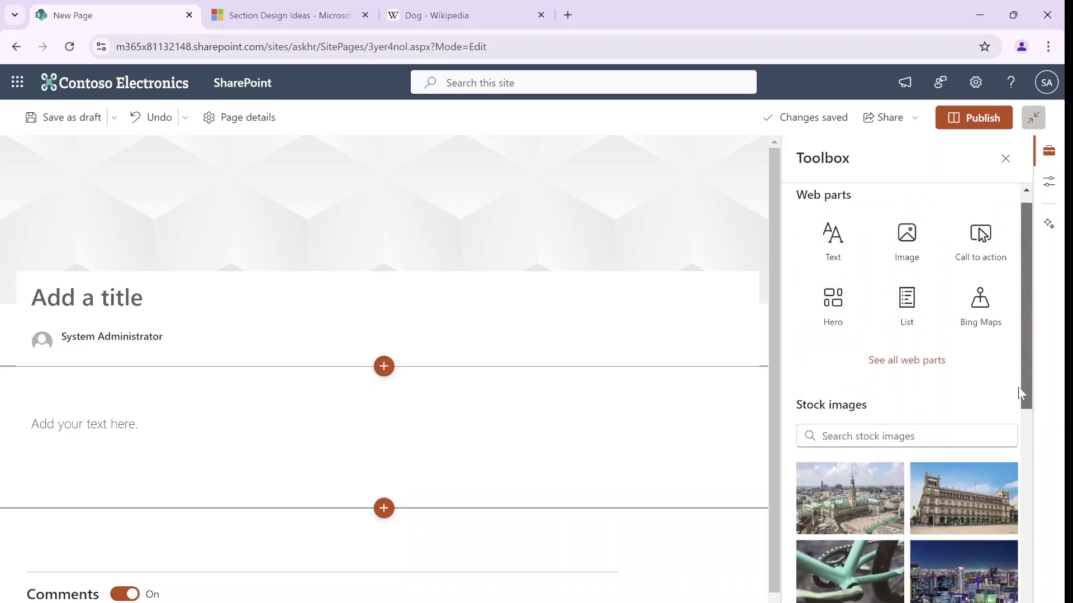
# Show the page part settings and select the empty 'Add your text here' text part.
pyautogui.click(1045, 193)
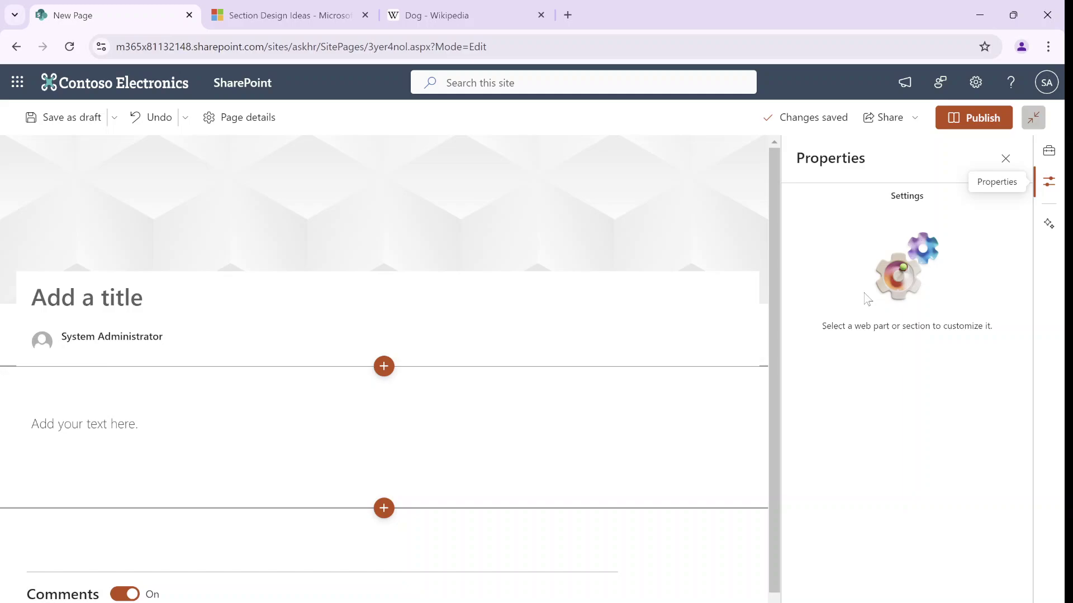
pyautogui.click(305, 427)
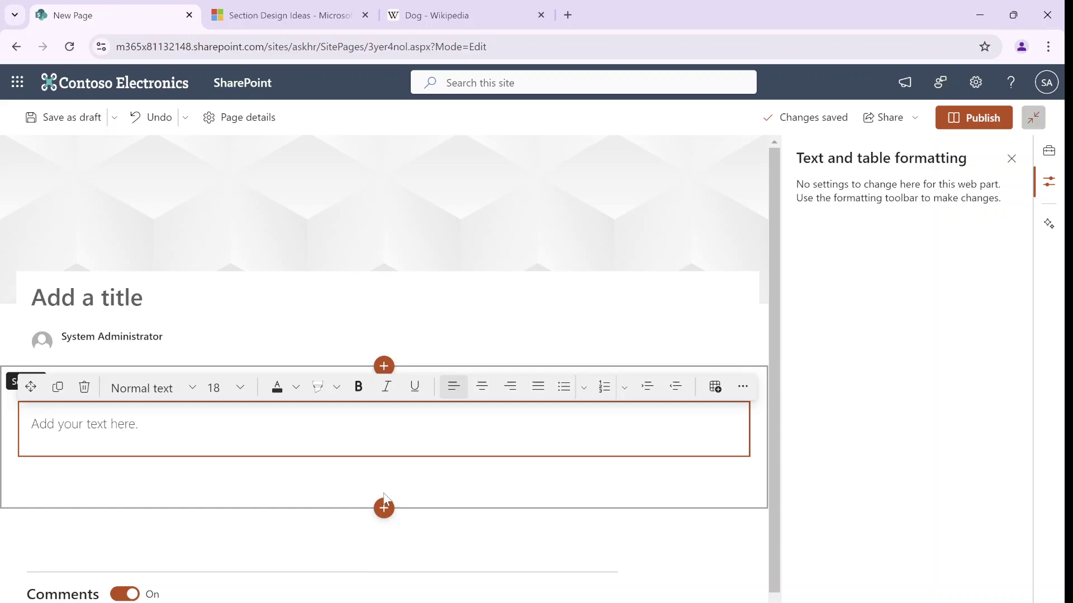
pyautogui.moveTo(384, 473)
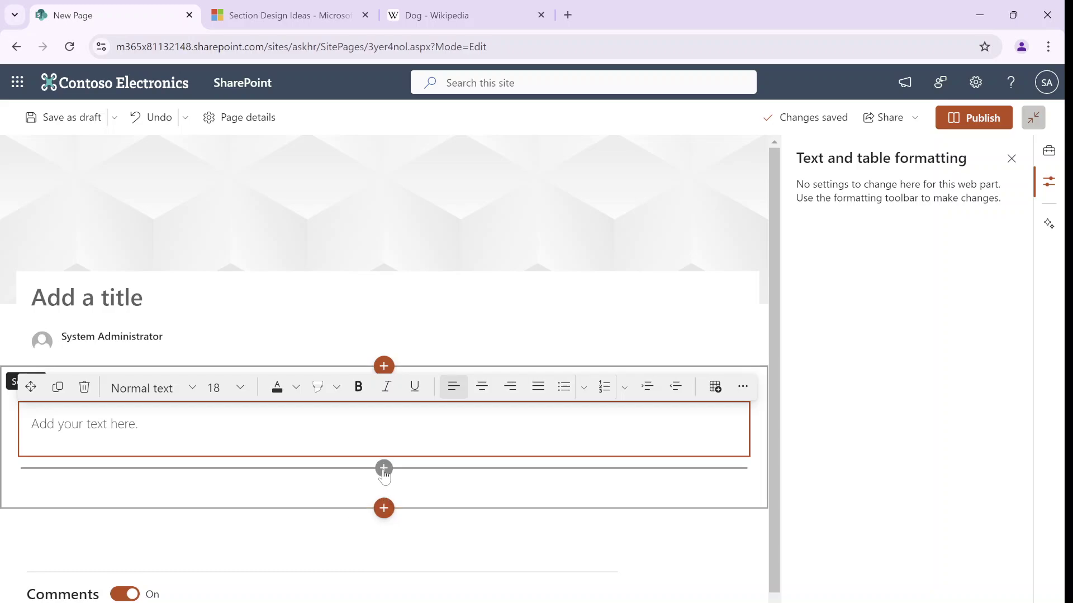
# Apply the dark headline design idea, then grab the Wikipedia Dog article's opening paragraph.
pyautogui.click(1049, 224)
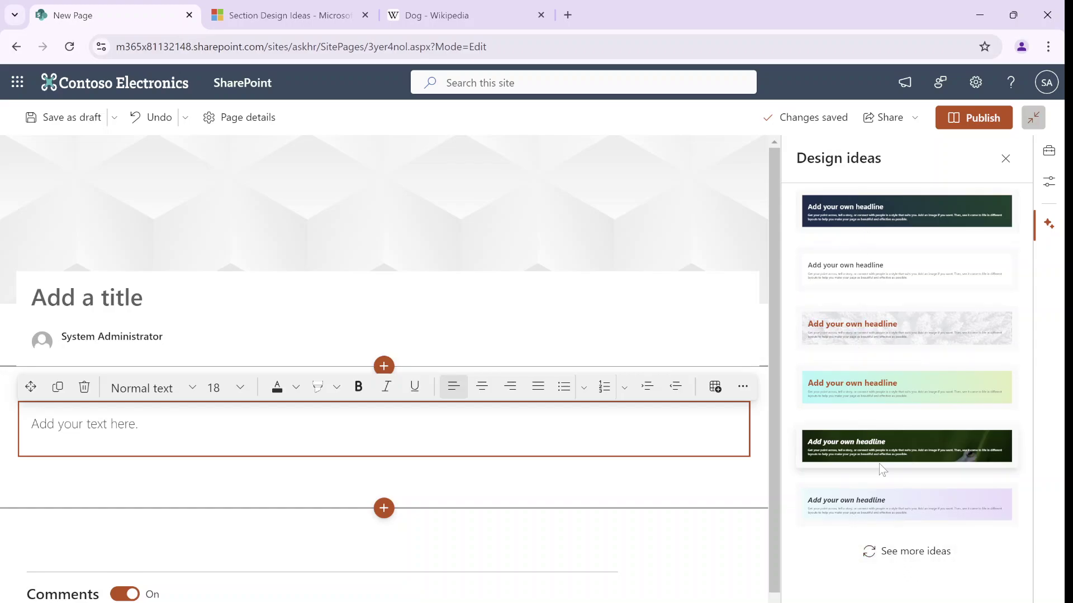
pyautogui.click(906, 217)
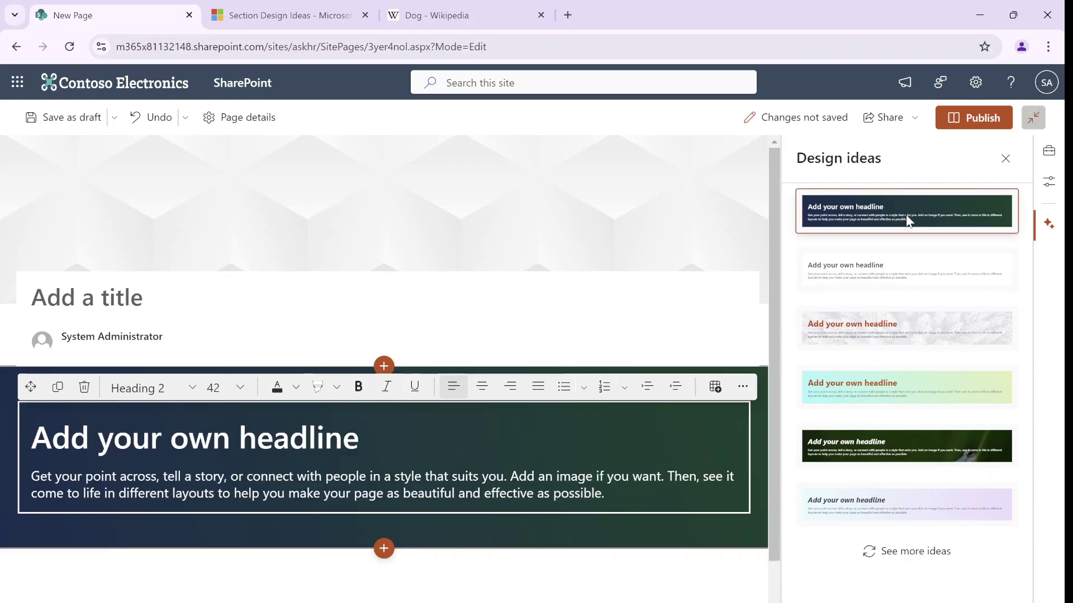
pyautogui.click(473, 22)
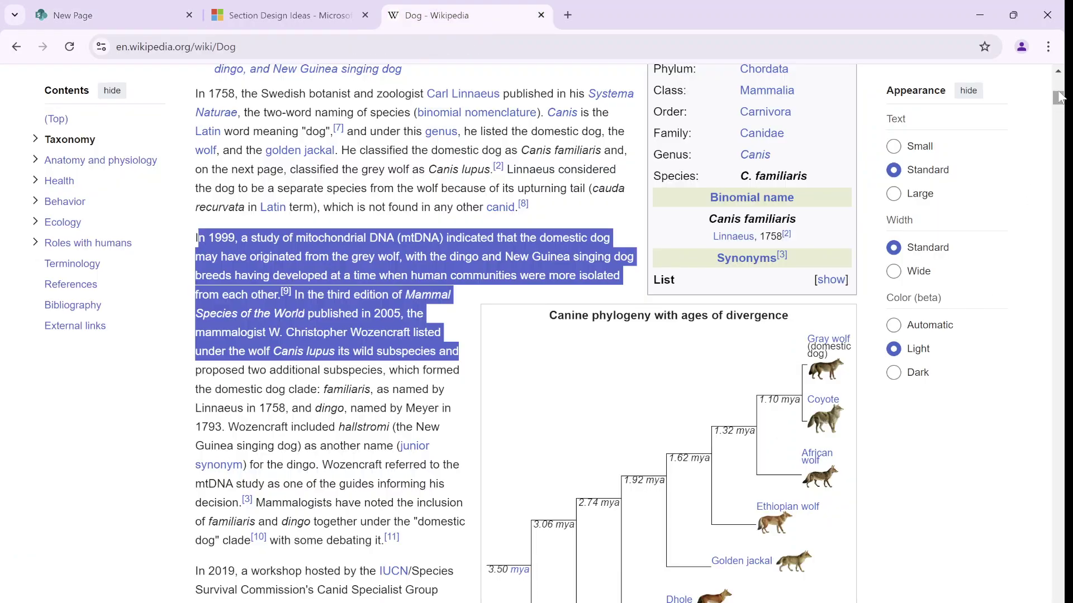
pyautogui.scroll(9, 1059, 97)
pyautogui.moveTo(196, 195); pyautogui.dragTo(552, 328)
pyautogui.hotkey('ctrl', 'c')
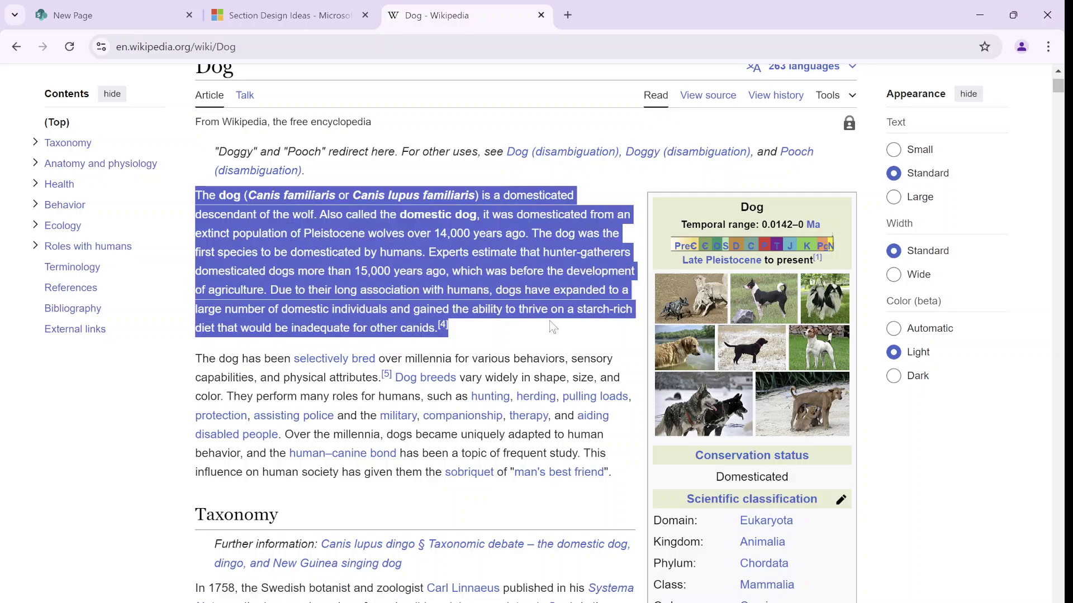
pyautogui.click(553, 327)
# Title the page 'Dogs' and paste the Wikipedia dog text over the placeholder paragraph.
pyautogui.click(83, 14)
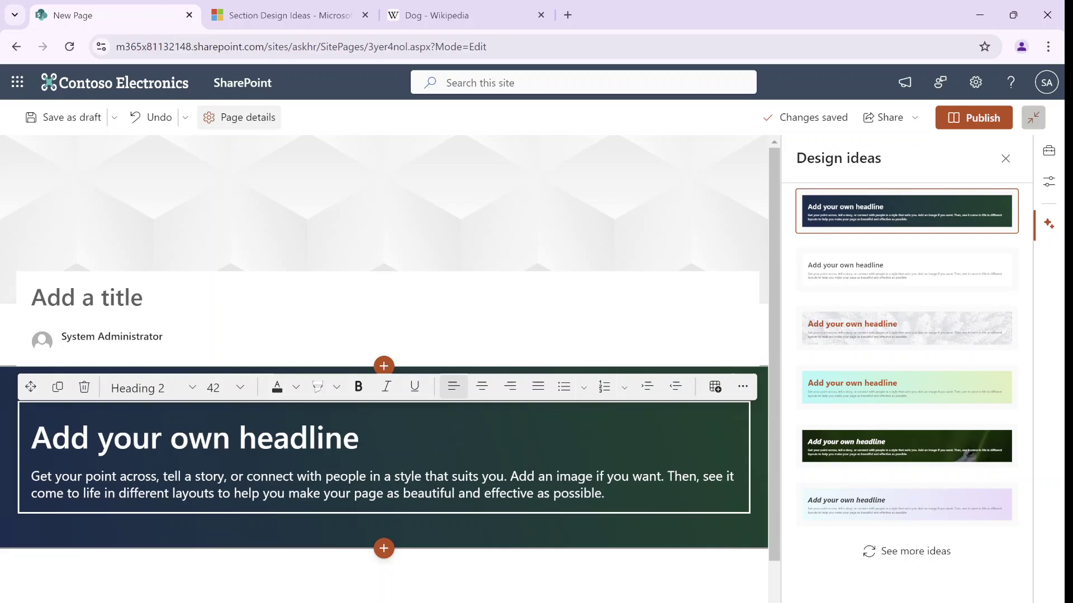
pyautogui.click(87, 297)
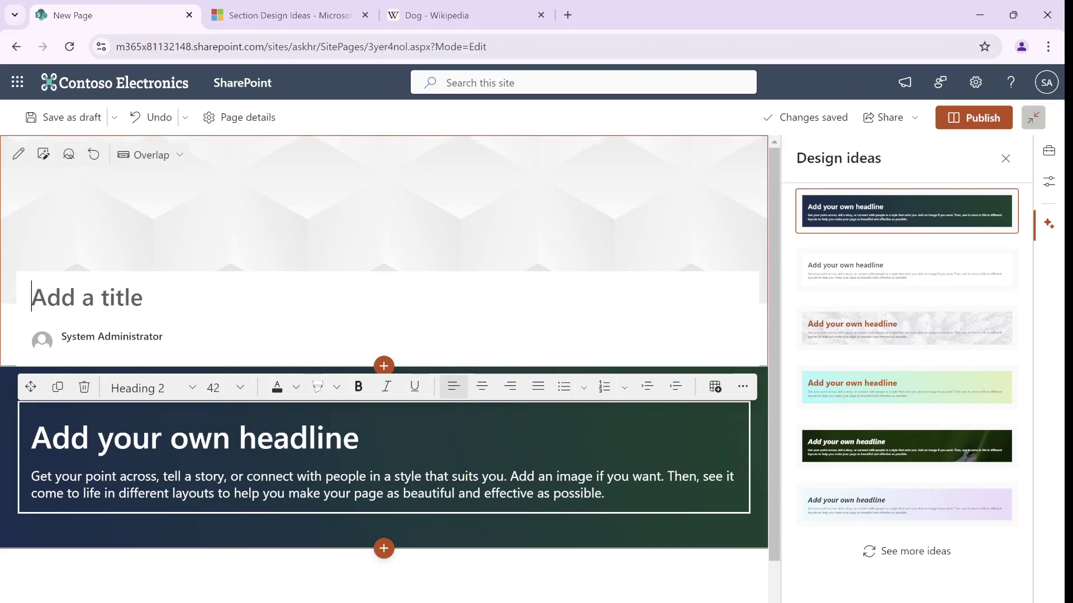
pyautogui.write('Dogs')
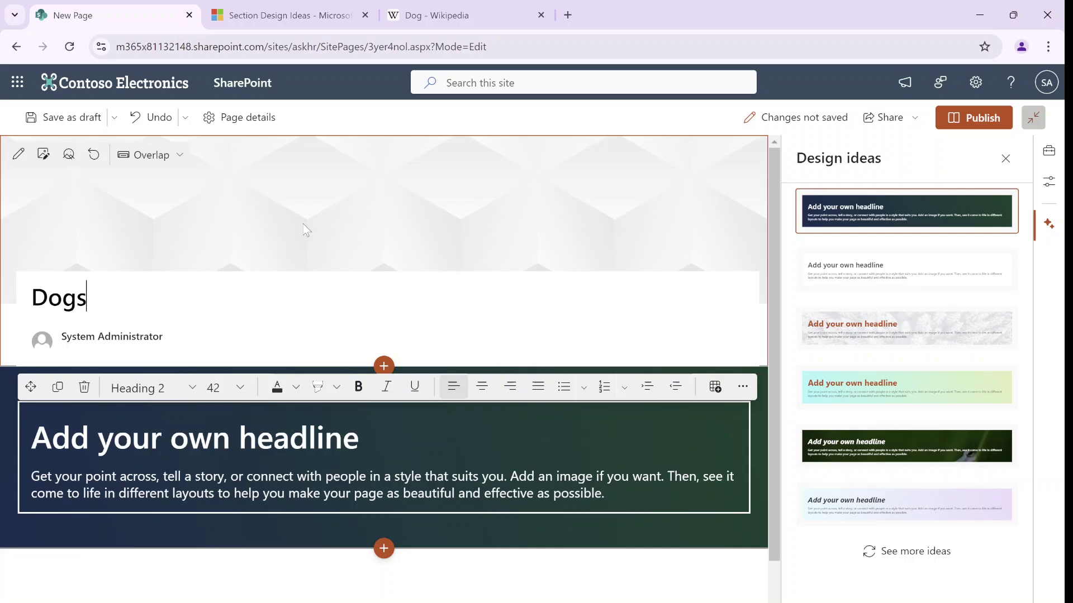
pyautogui.moveTo(629, 502); pyautogui.dragTo(25, 469)
pyautogui.hotkey('ctrl', 'v')
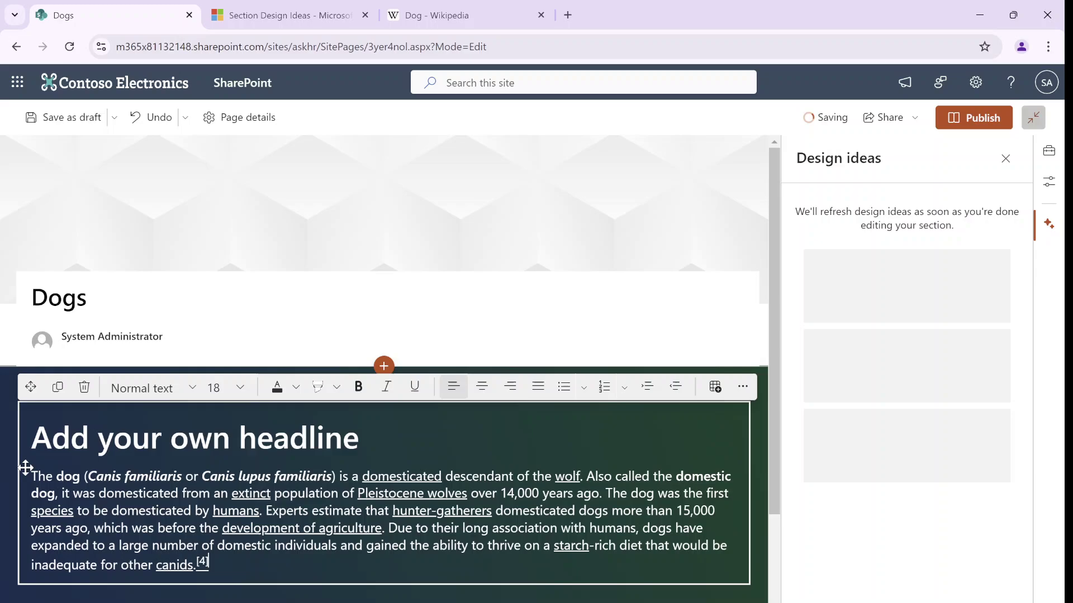
# Change the banner headline to 'What is a dog'.
pyautogui.moveTo(359, 438); pyautogui.dragTo(4, 438)
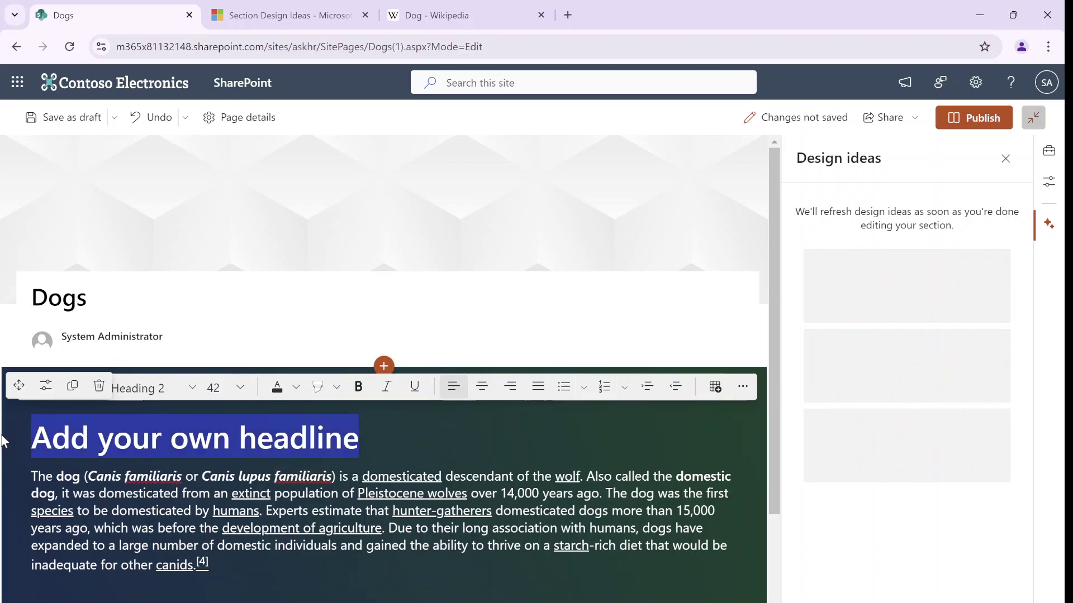
pyautogui.write('What us')
pyautogui.press('BackSpace')
pyautogui.press('BackSpace')
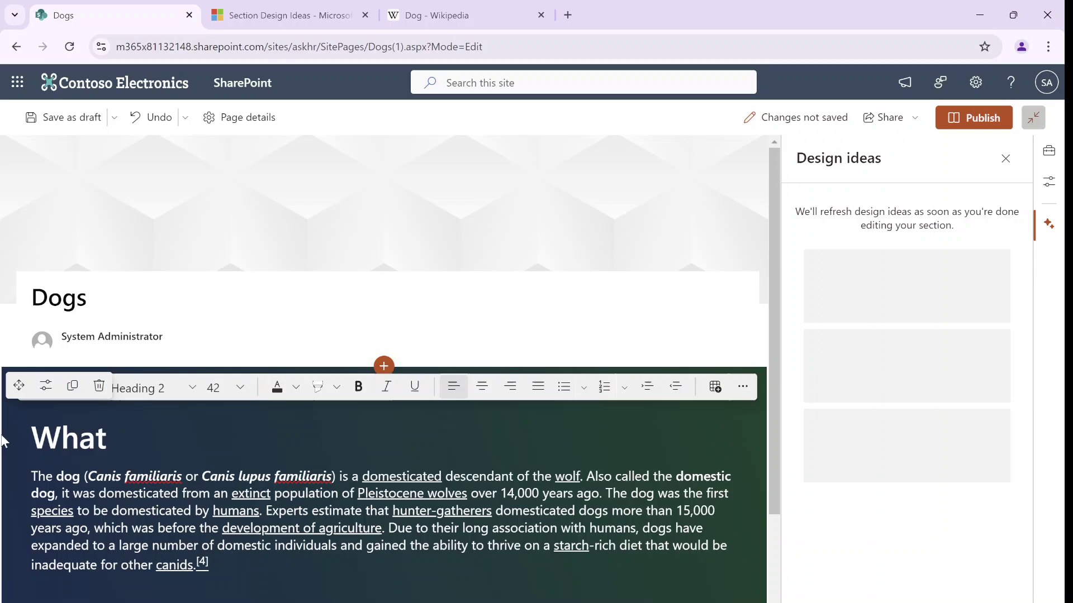
pyautogui.write('is a go')
pyautogui.press('BackSpace')
pyautogui.press('BackSpace')
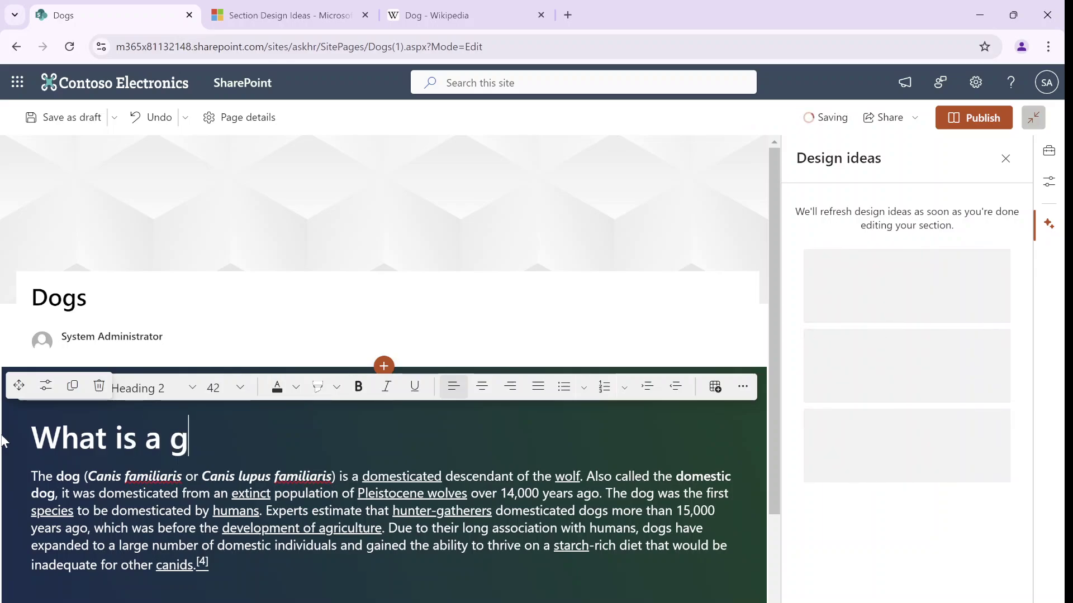
pyautogui.write('dog')
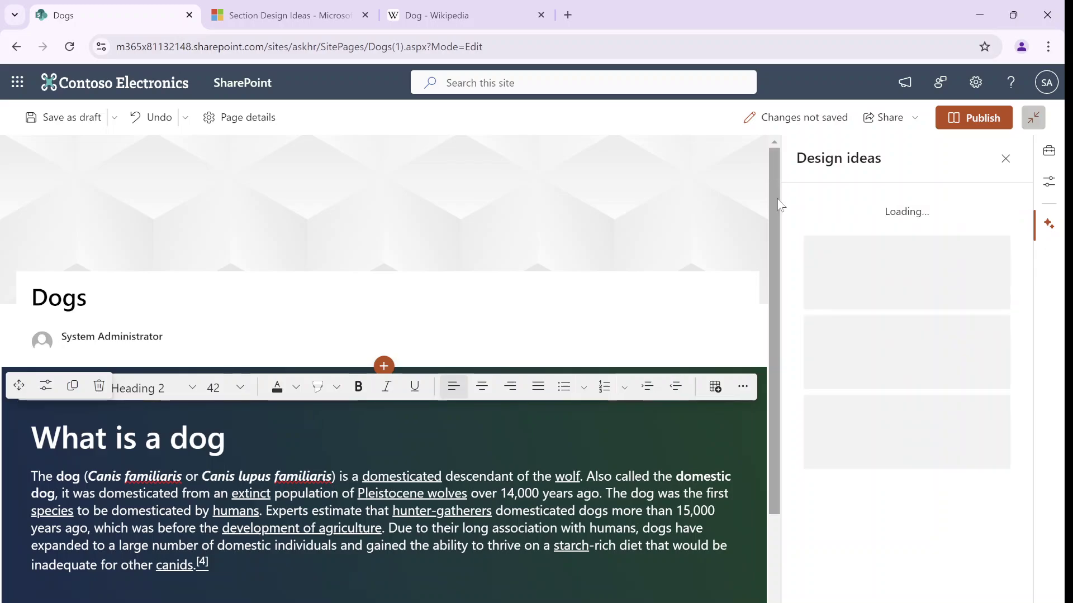
# Apply the design idea that places the dog text beside a circular wolf photo.
pyautogui.scroll(-1, 777, 232)
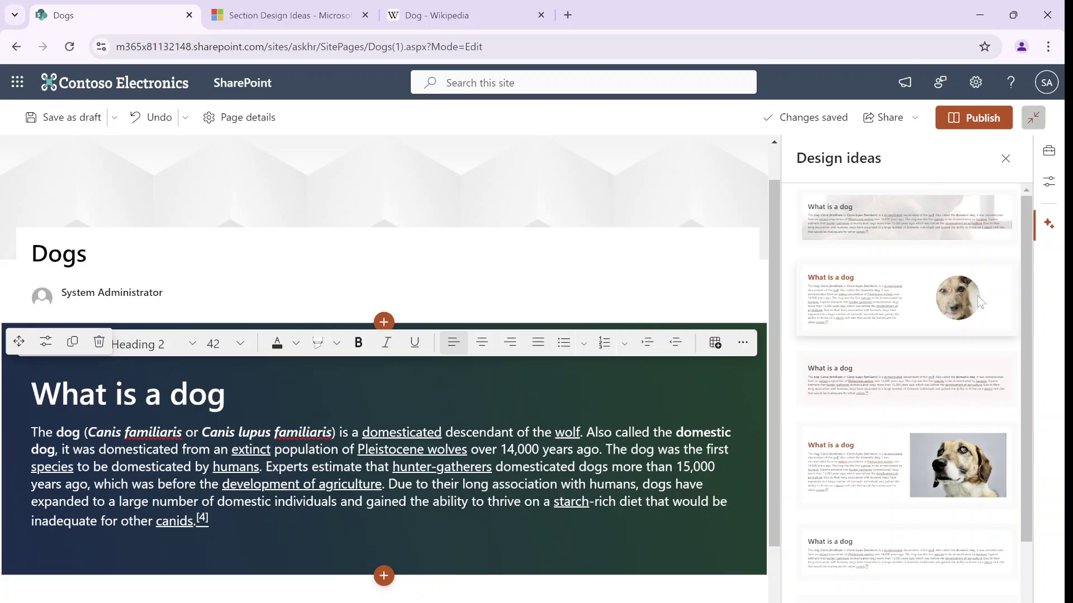
pyautogui.moveTo(1025, 267); pyautogui.dragTo(1023, 351)
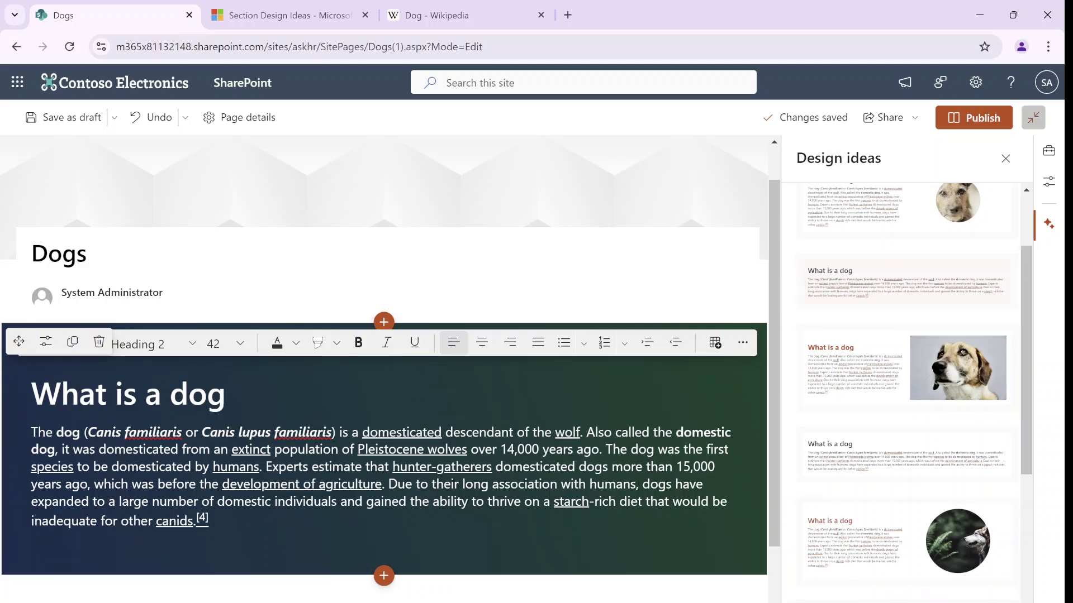
pyautogui.moveTo(1024, 265); pyautogui.dragTo(1025, 417)
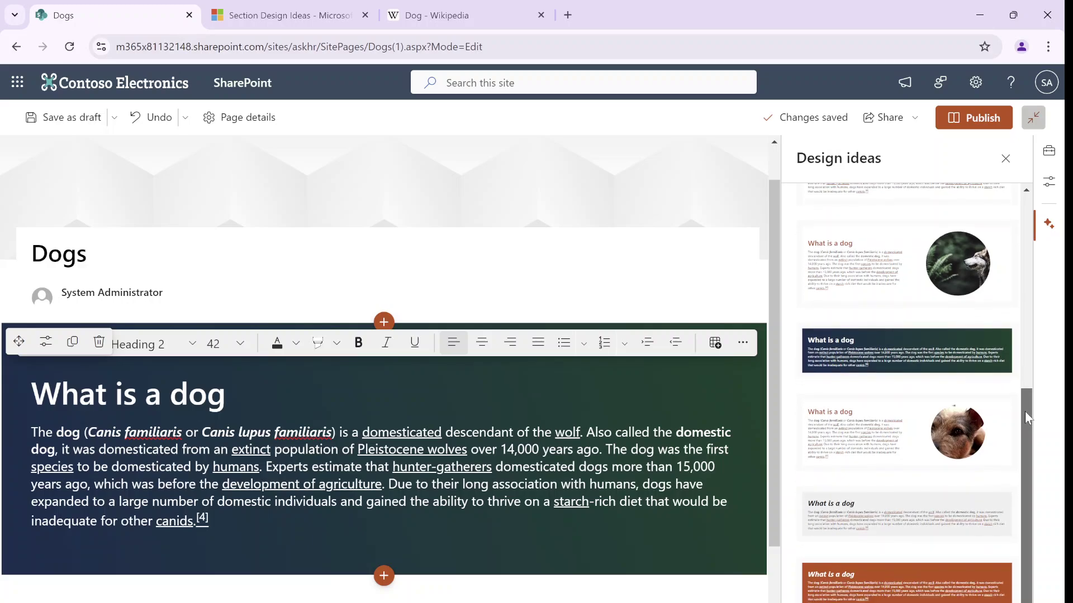
pyautogui.click(903, 264)
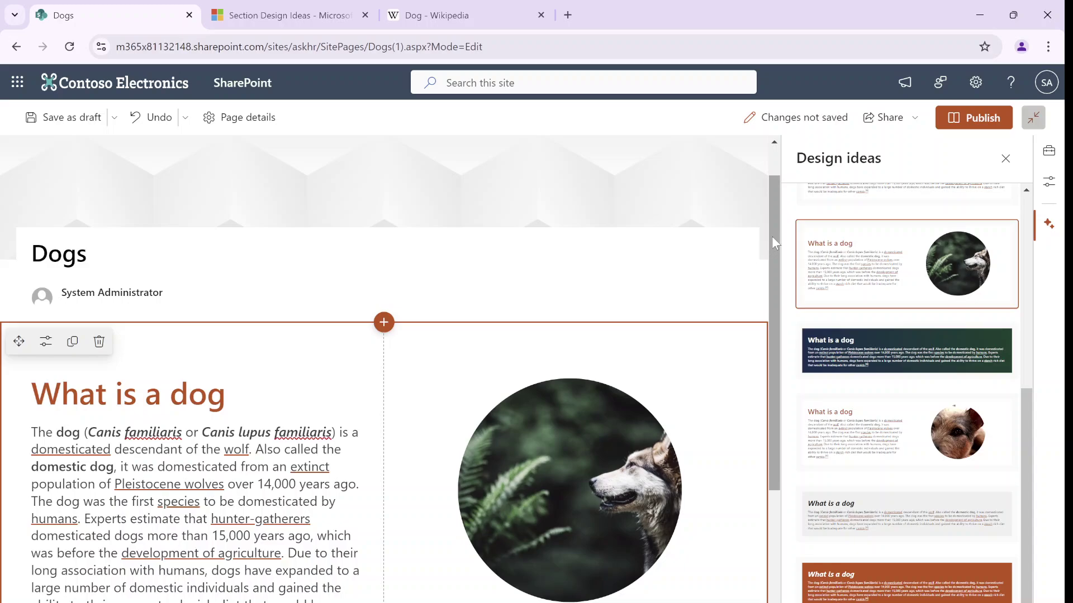
pyautogui.moveTo(772, 235); pyautogui.dragTo(772, 391)
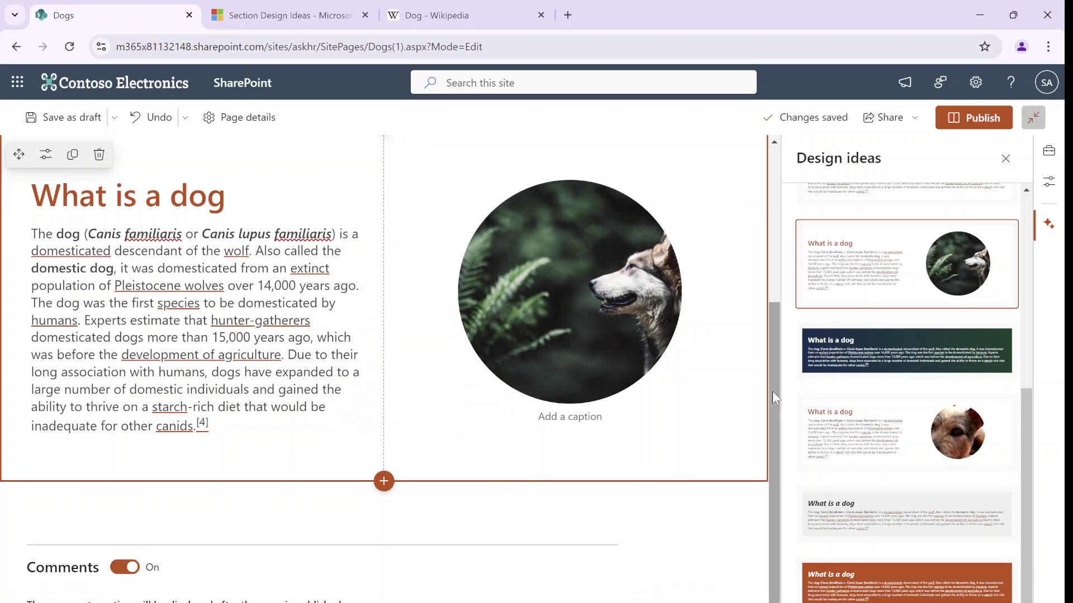
# Add a one-column section below the dog section and insert a Text web part.
pyautogui.click(385, 482)
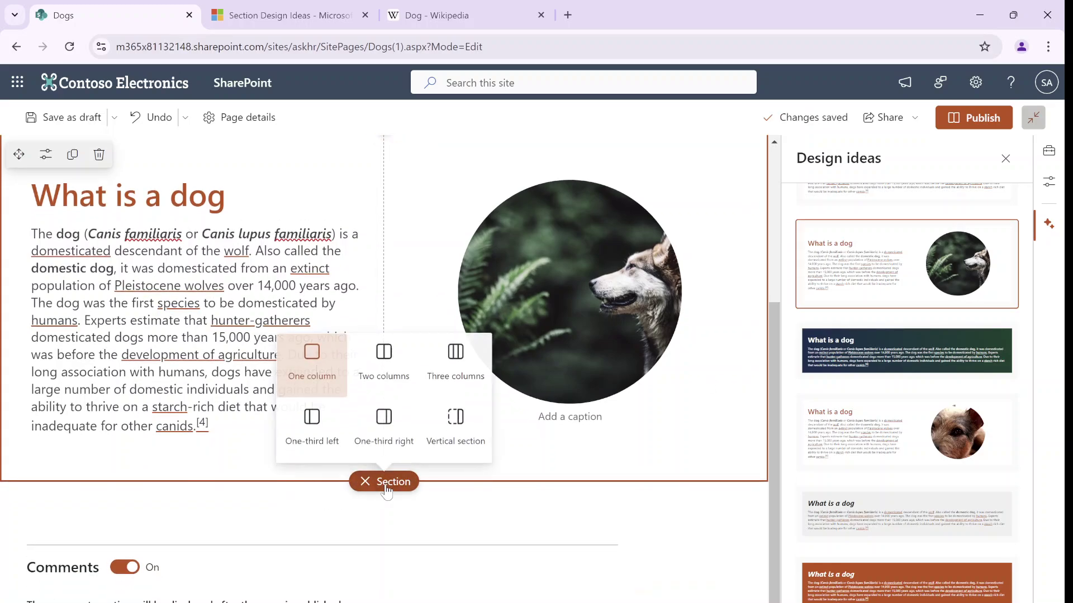
pyautogui.click(312, 360)
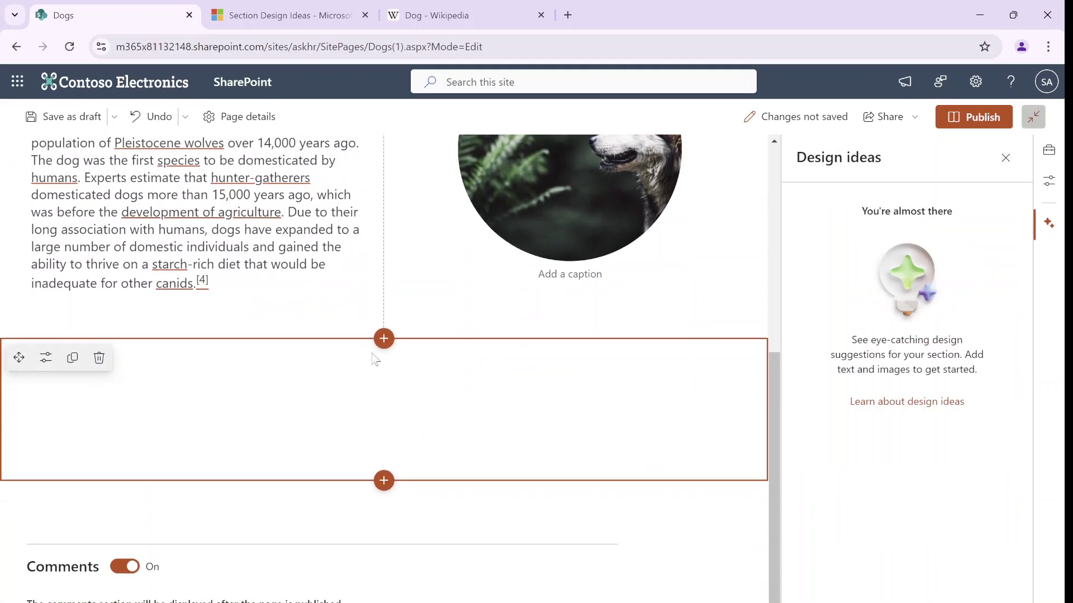
pyautogui.click(384, 339)
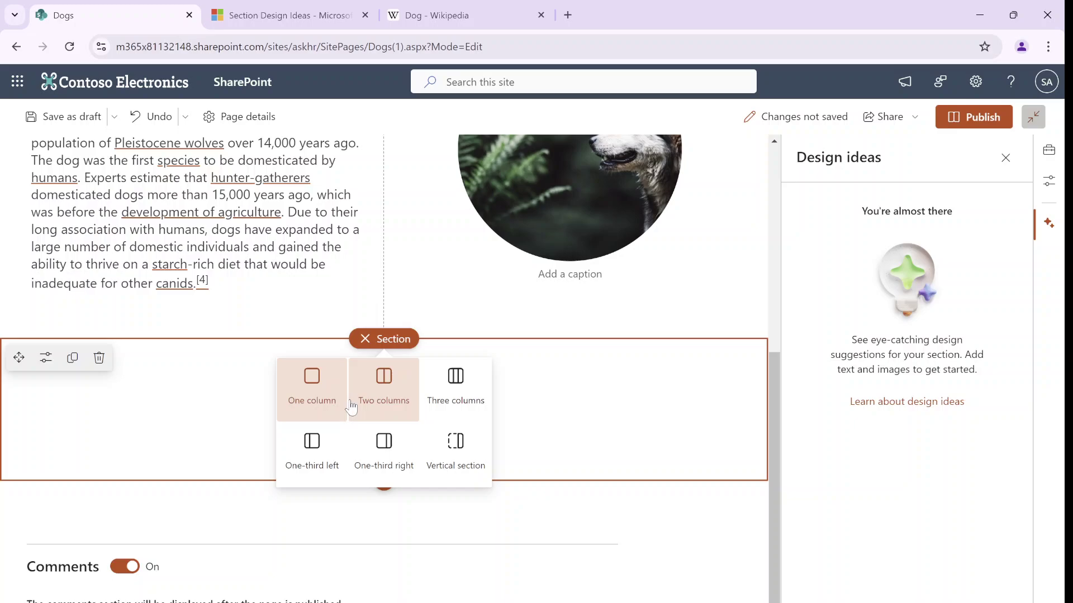
pyautogui.click(553, 401)
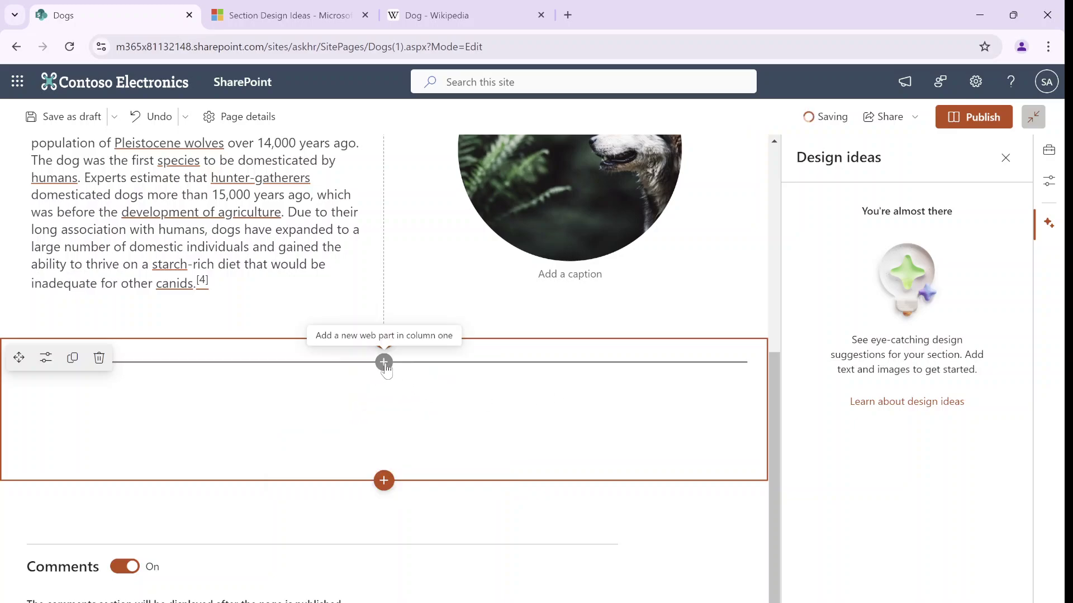
pyautogui.click(383, 362)
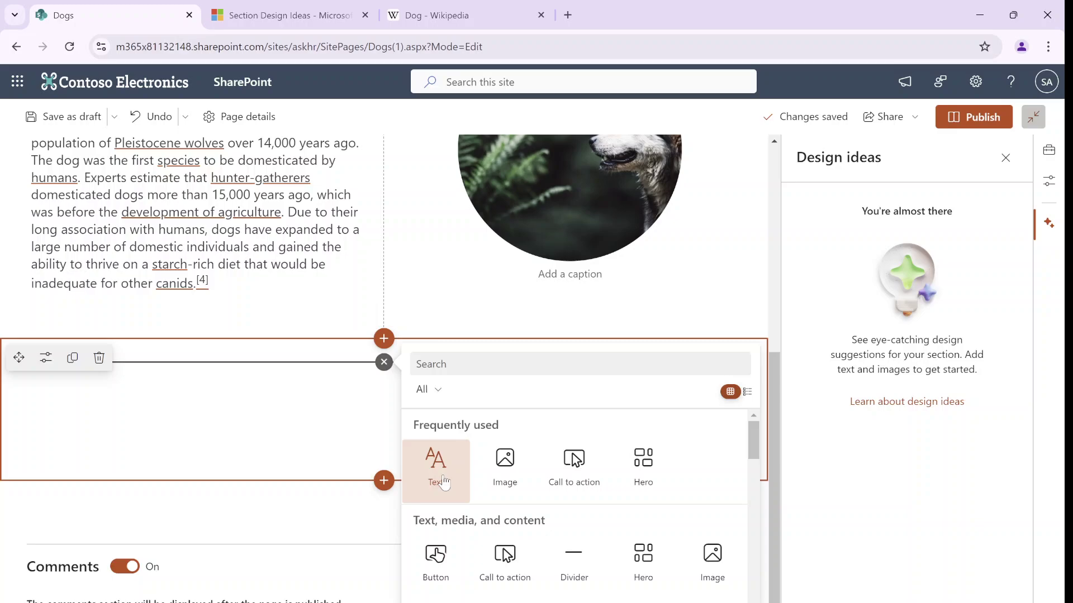
pyautogui.click(442, 481)
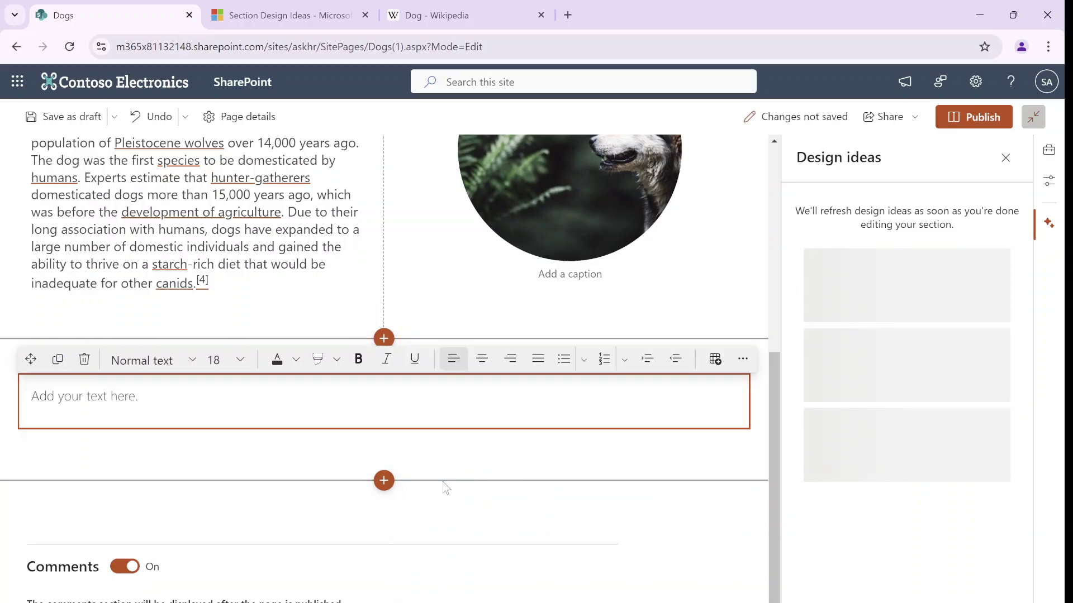
# Copy the first Breeds paragraph from the Wikipedia Dog article and return to the Dogs page.
pyautogui.click(448, 14)
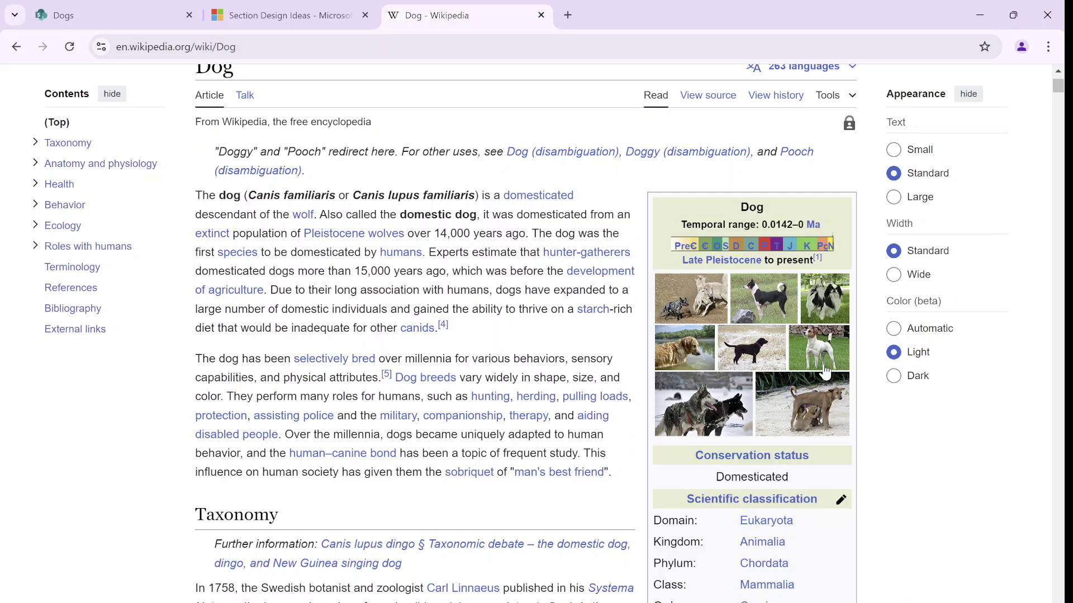
pyautogui.moveTo(1057, 88); pyautogui.dragTo(1058, 132)
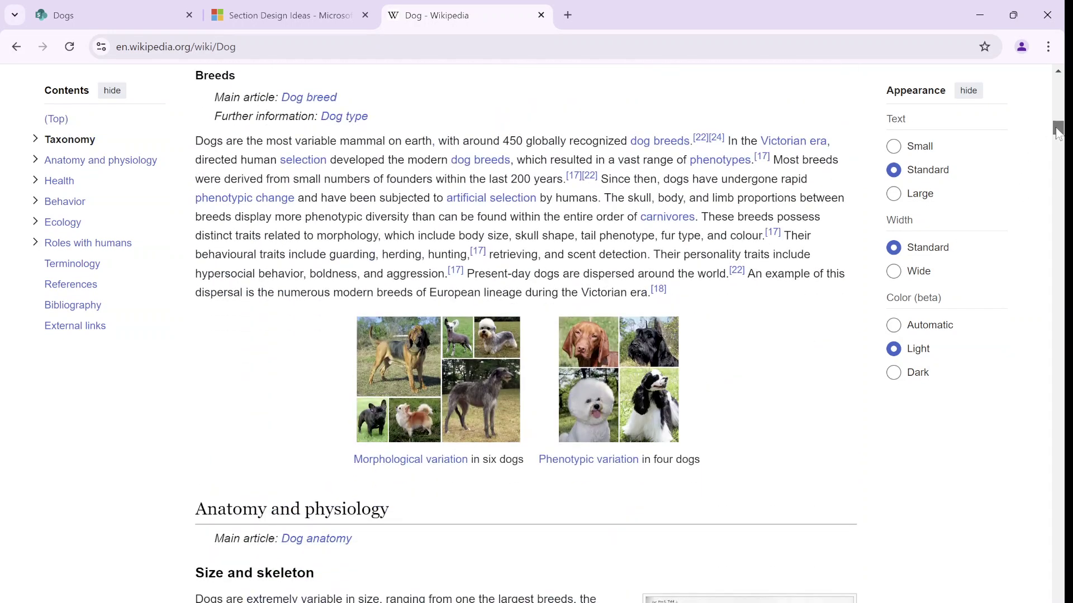
pyautogui.moveTo(738, 299); pyautogui.dragTo(195, 142)
pyautogui.hotkey('ctrl', 'c')
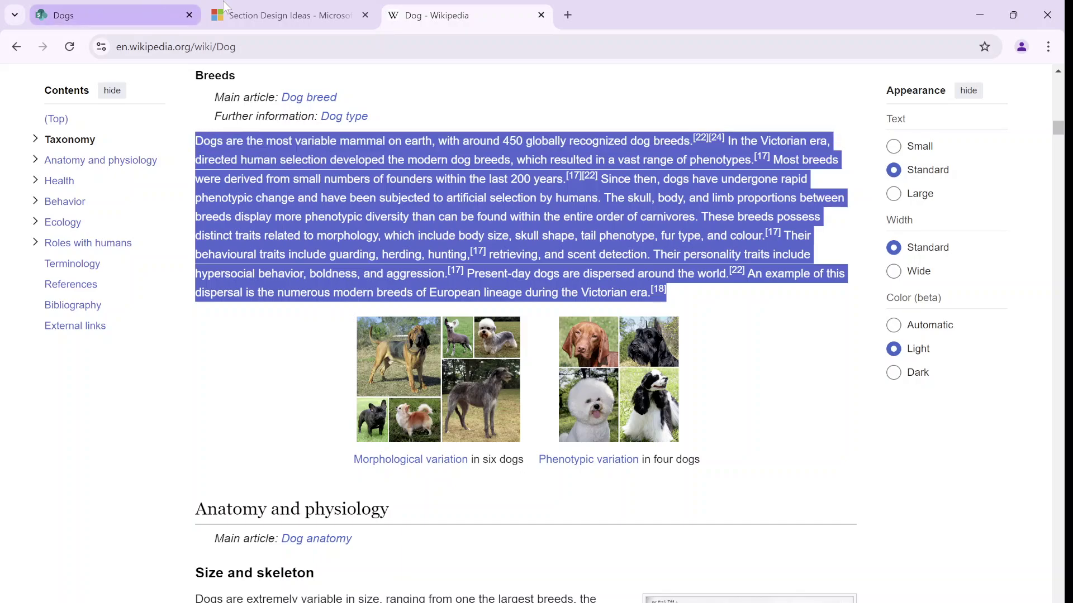
pyautogui.click(285, 15)
pyautogui.click(112, 15)
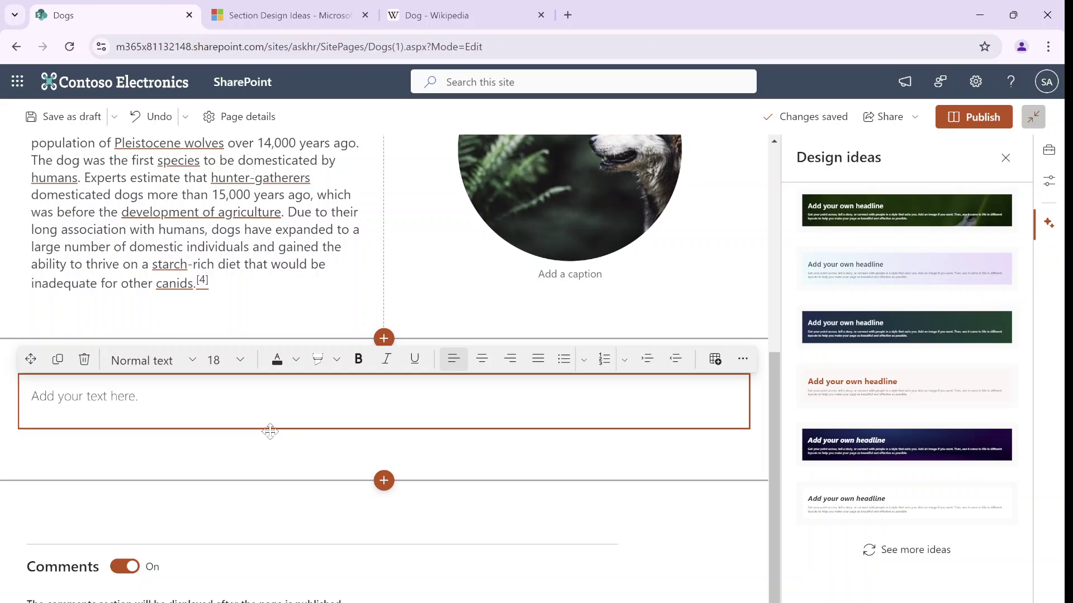
# Paste the Breeds paragraph into the new text block and apply the frog-photo design.
pyautogui.hotkey('ctrl', 'v')
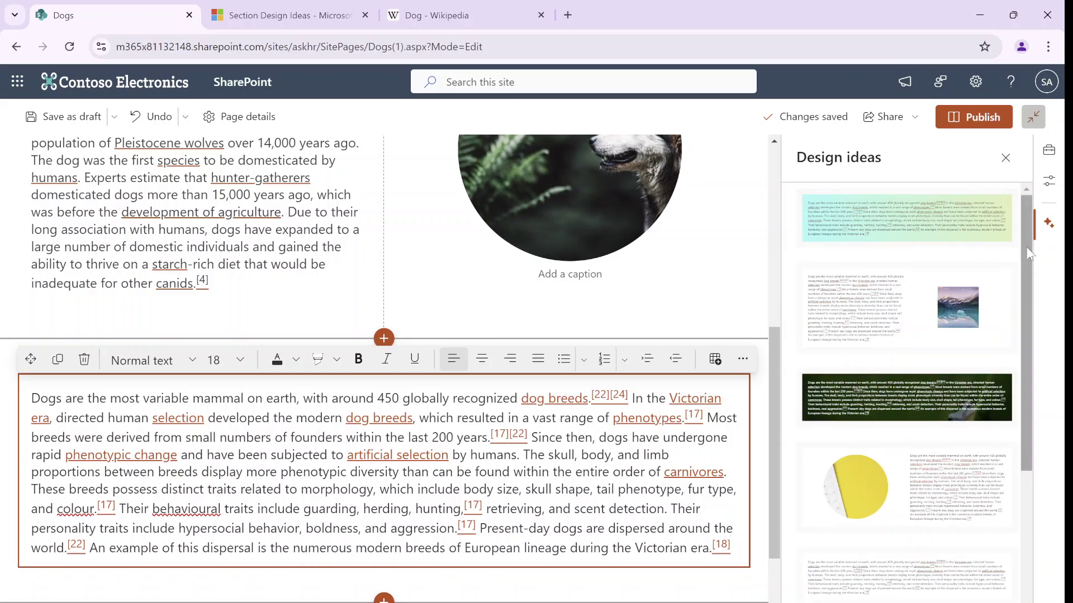
pyautogui.moveTo(1027, 247); pyautogui.dragTo(1018, 427)
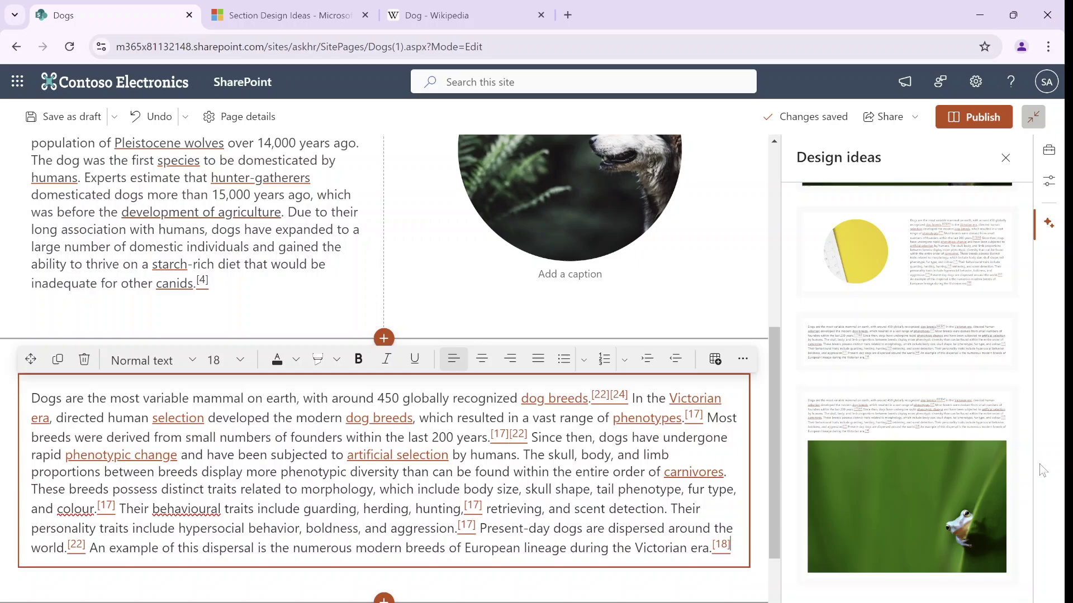
pyautogui.click(911, 492)
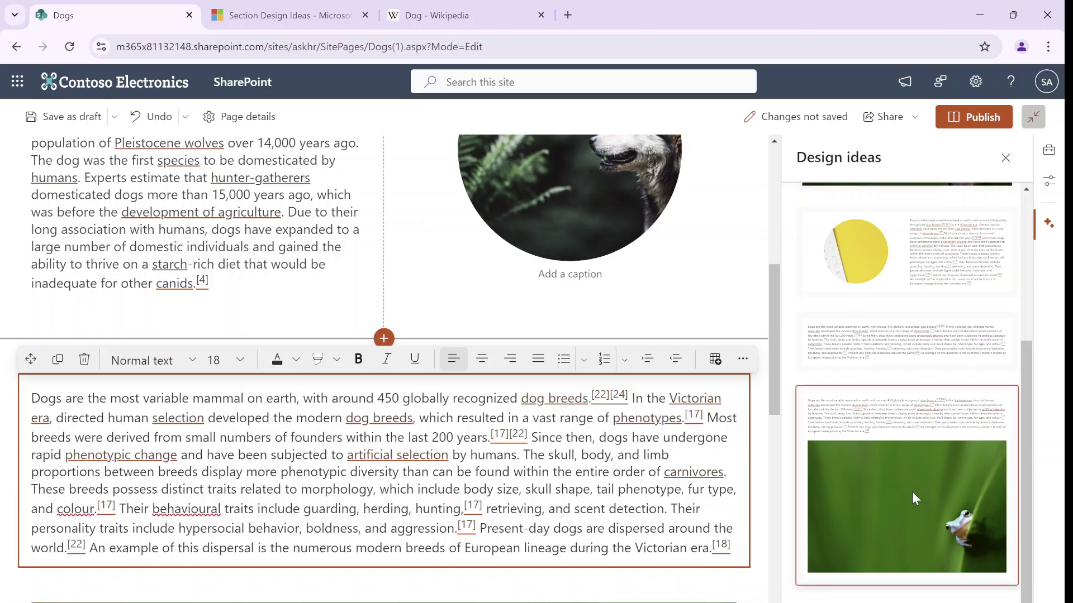
pyautogui.moveTo(776, 305); pyautogui.dragTo(751, 196)
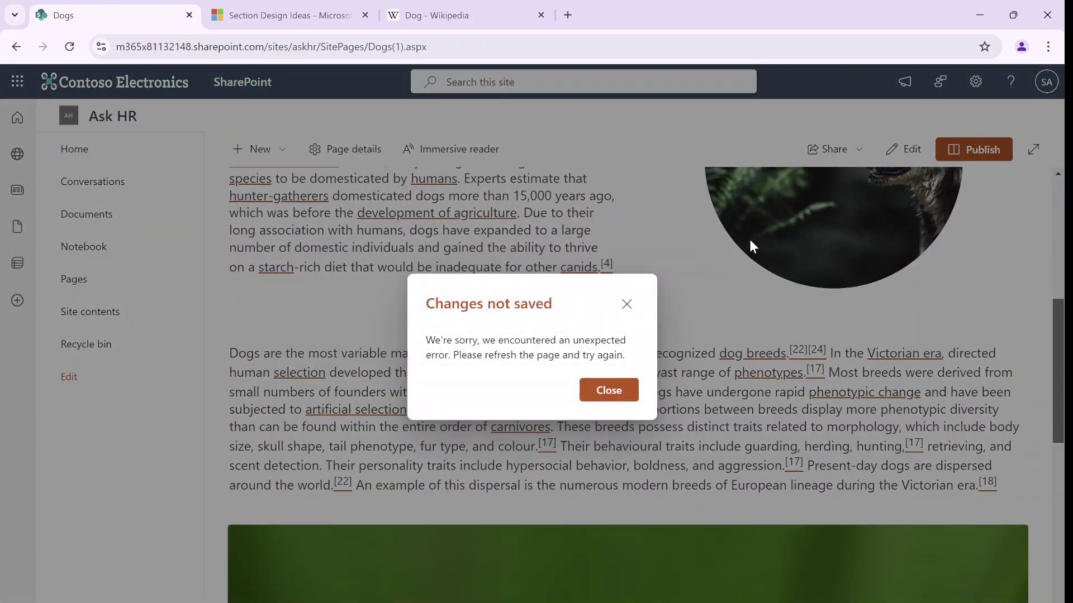
# Close the 'Changes not saved' error and put the Dogs page back into edit mode.
pyautogui.click(608, 390)
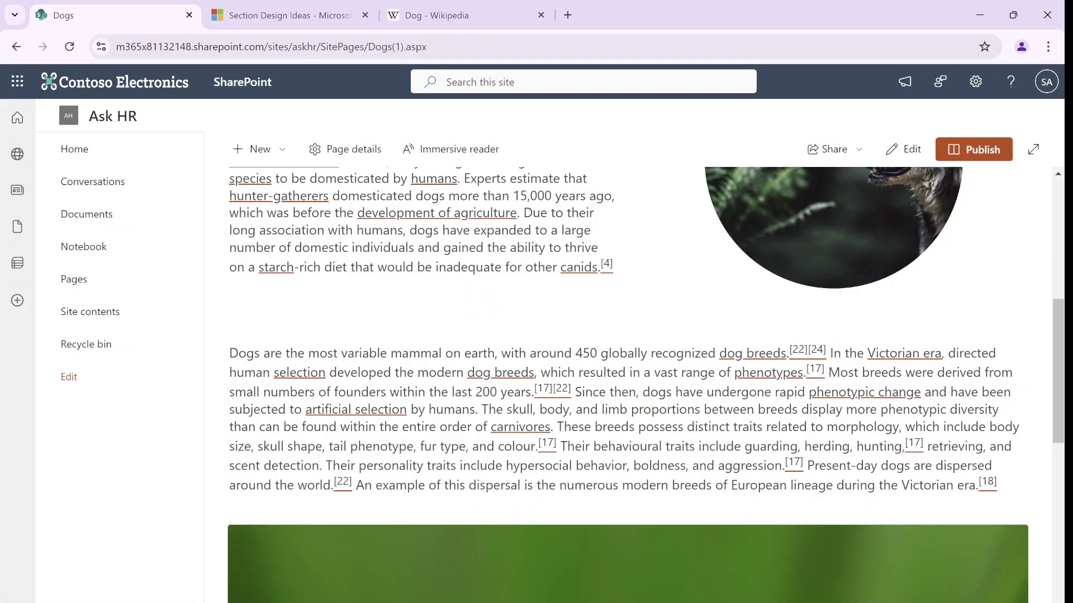
pyautogui.moveTo(1050, 352); pyautogui.dragTo(1054, 166)
pyautogui.click(888, 179)
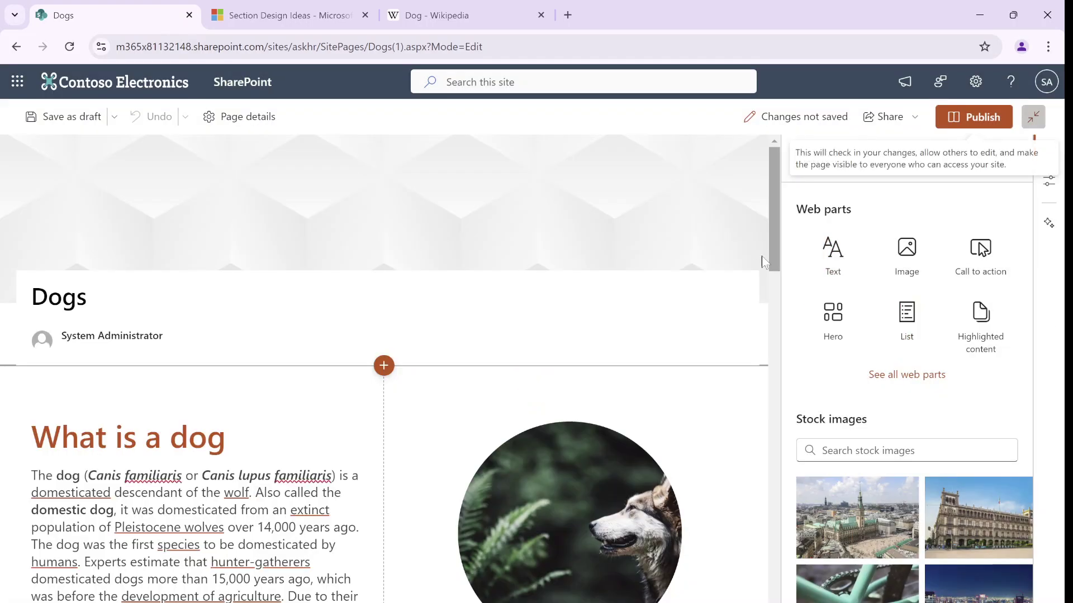
# Check Design ideas for the selected title banner, which offers no suggestions for that section.
pyautogui.click(417, 223)
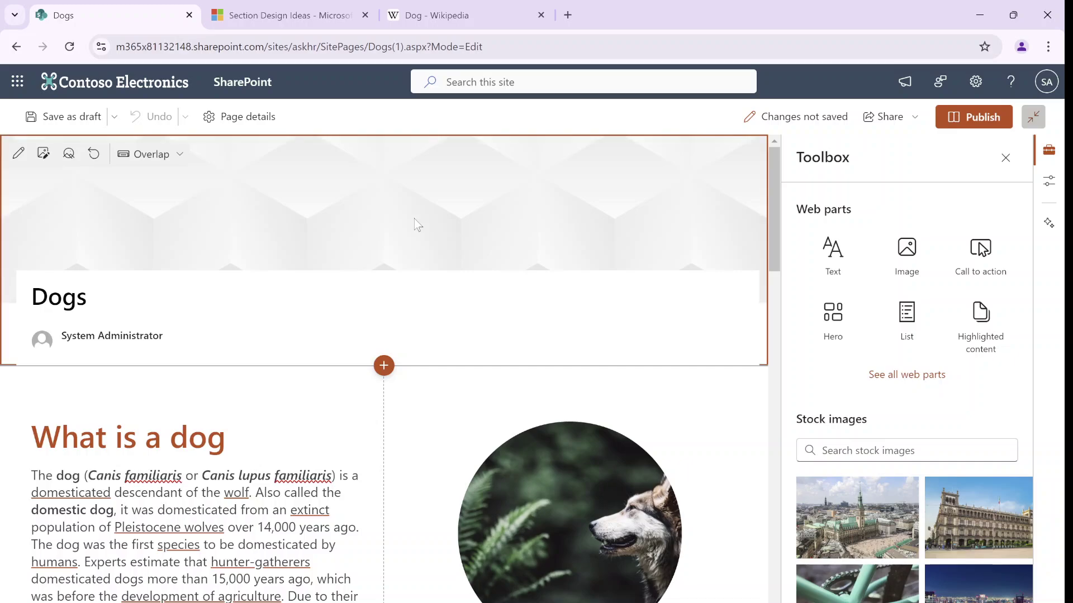
pyautogui.click(1049, 224)
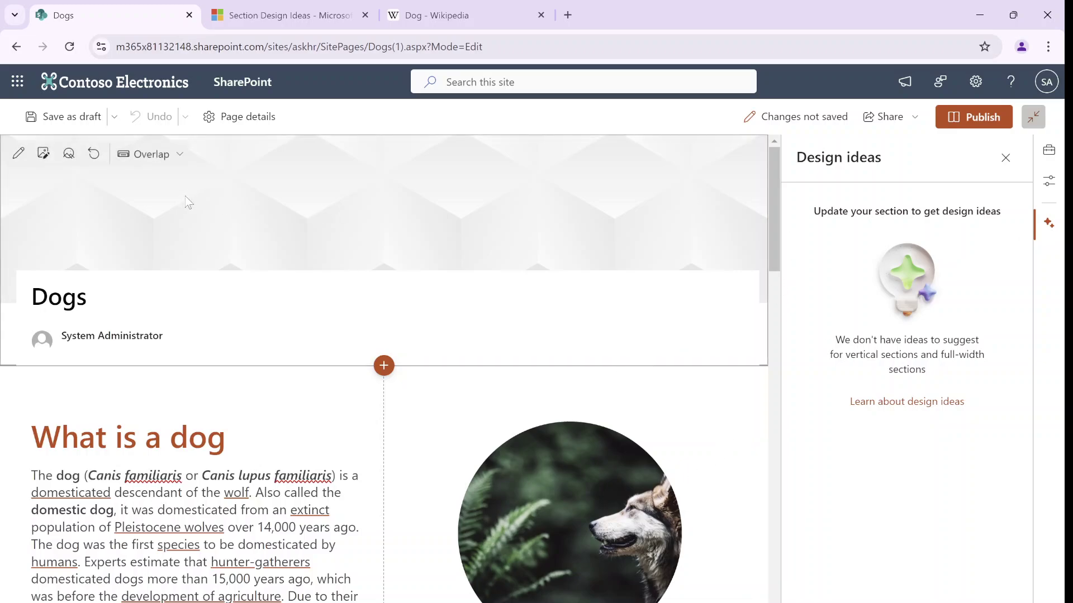
pyautogui.click(192, 226)
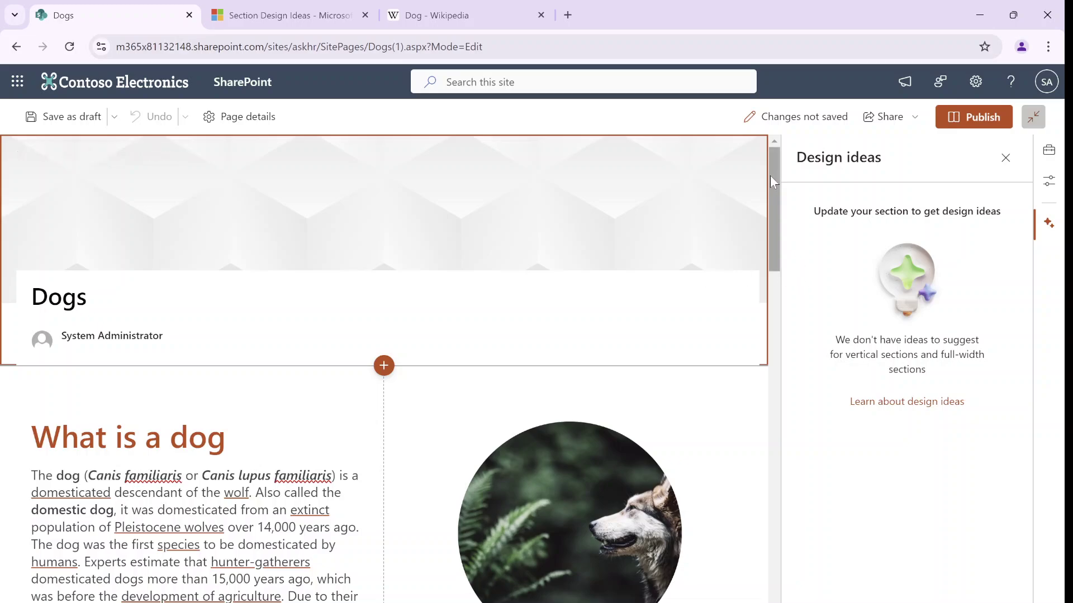
pyautogui.moveTo(771, 175); pyautogui.dragTo(778, 218)
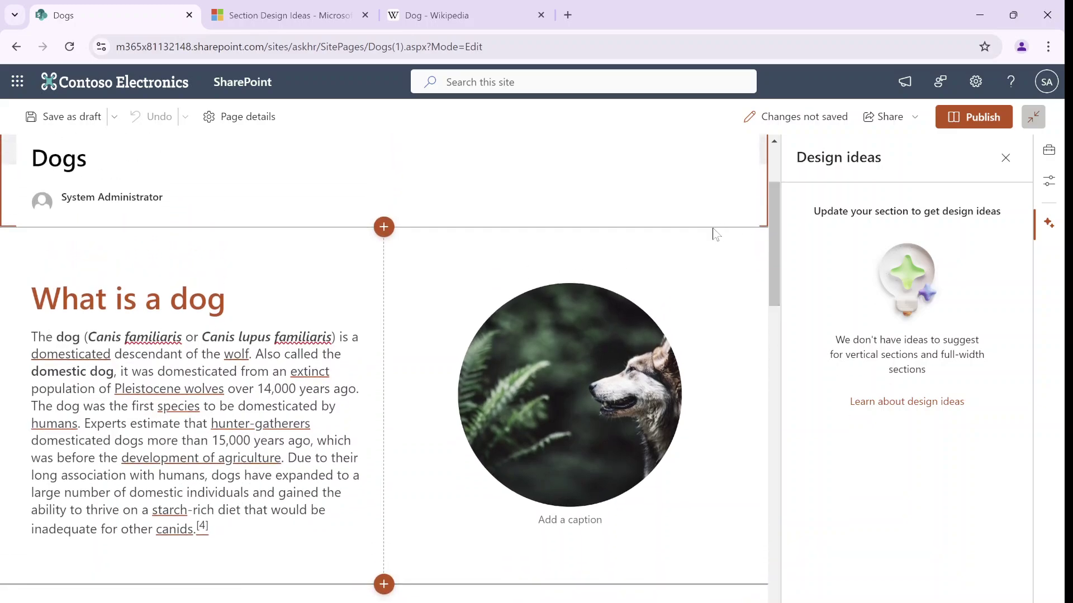
# Try the dark layout on the What is a dog section, then apply the purple full-width dog-image design.
pyautogui.click(687, 270)
pyautogui.click(570, 256)
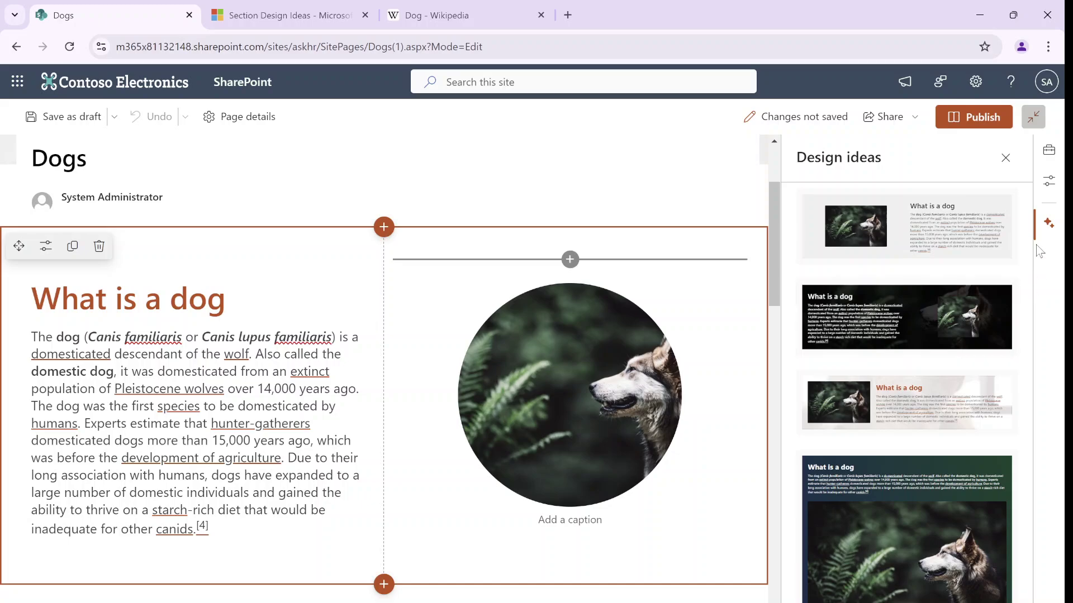
pyautogui.scroll(-3, 1026, 347)
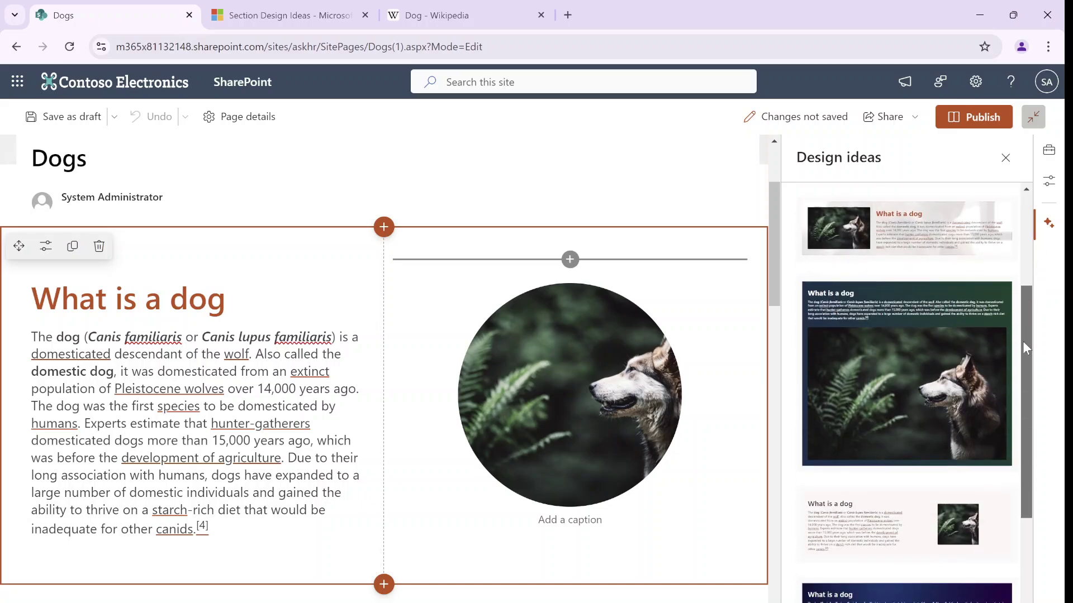
pyautogui.click(919, 359)
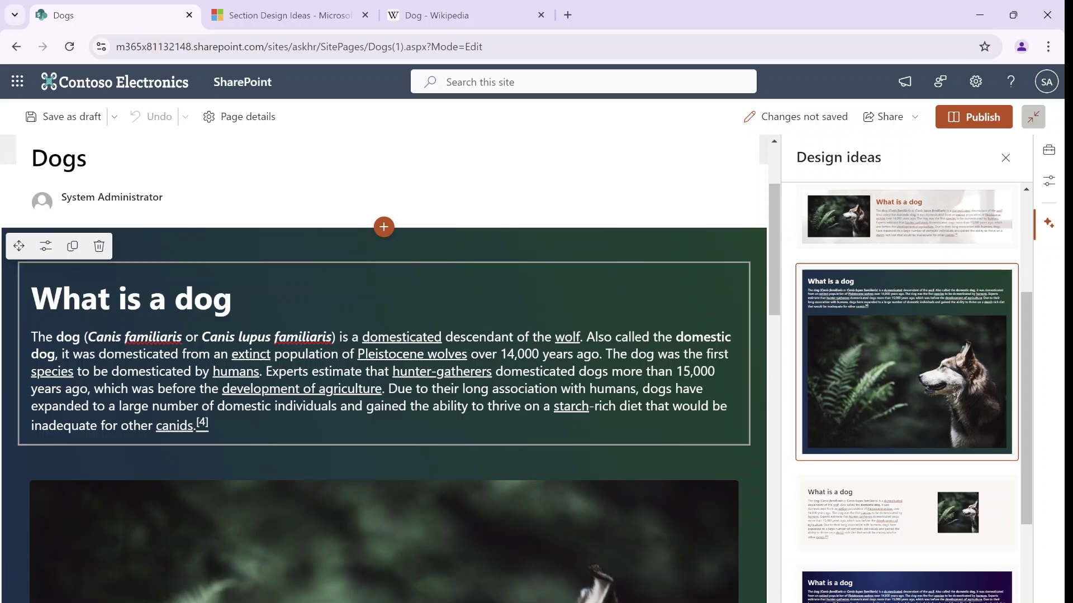
pyautogui.moveTo(778, 283); pyautogui.dragTo(763, 423)
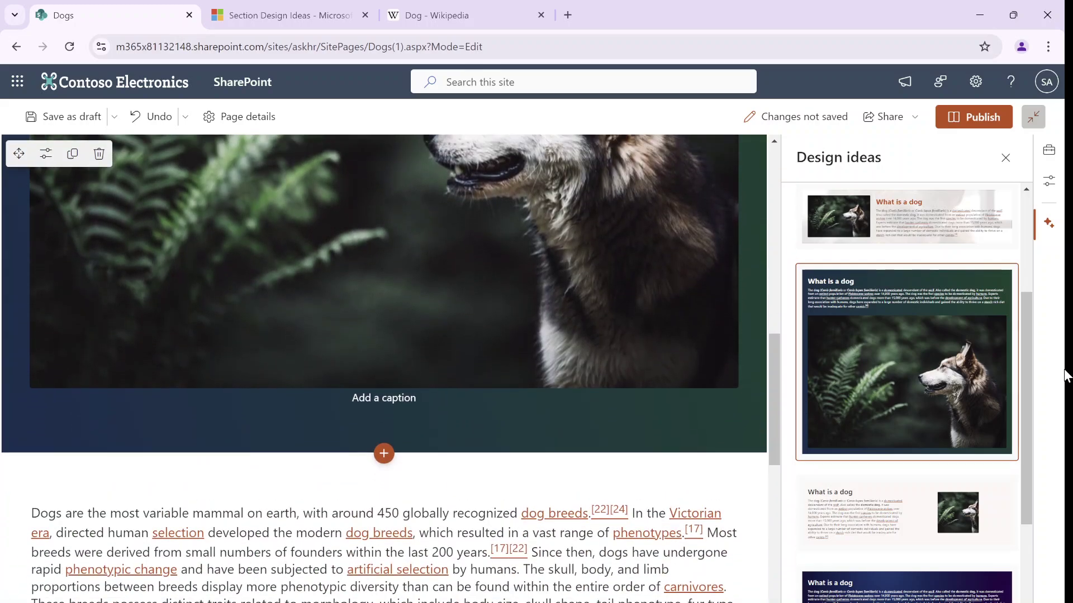
pyautogui.moveTo(1027, 342); pyautogui.dragTo(1025, 420)
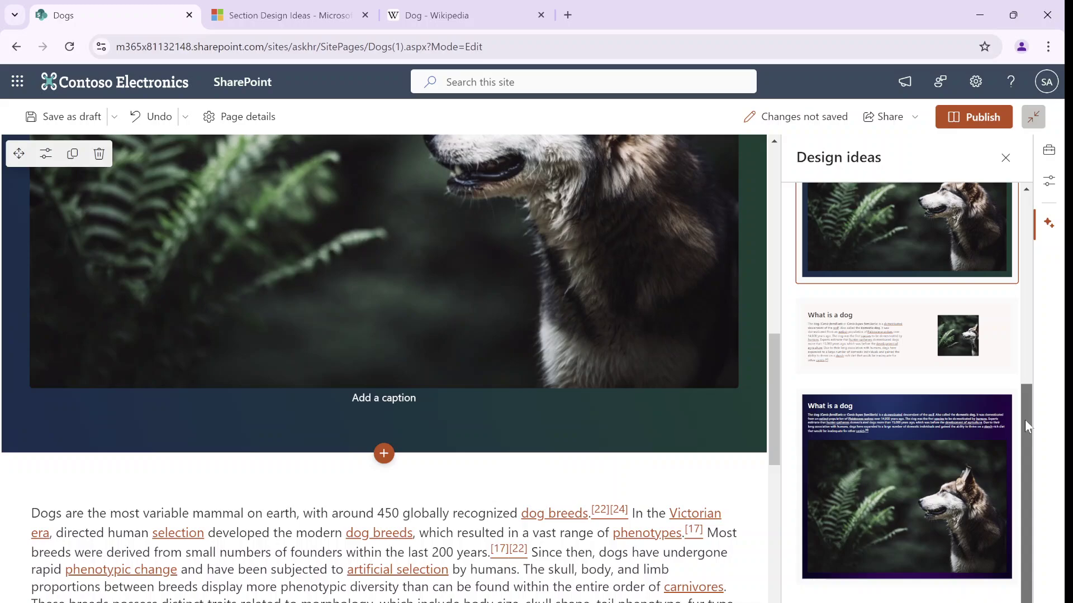
pyautogui.click(907, 476)
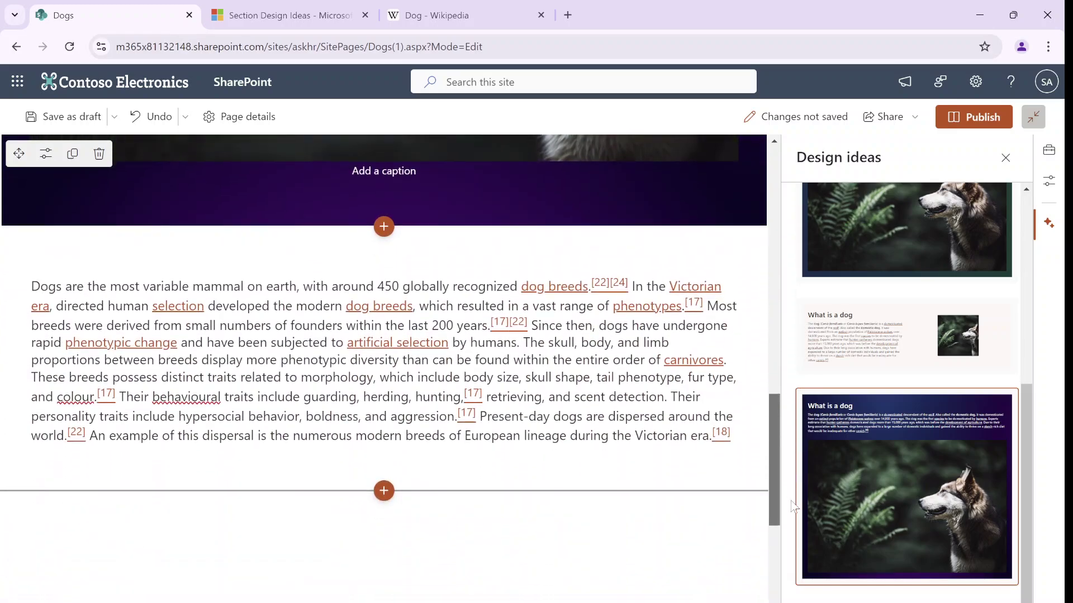
# Apply the mountain-lake image design idea to the dog-breeds text section.
pyautogui.click(485, 363)
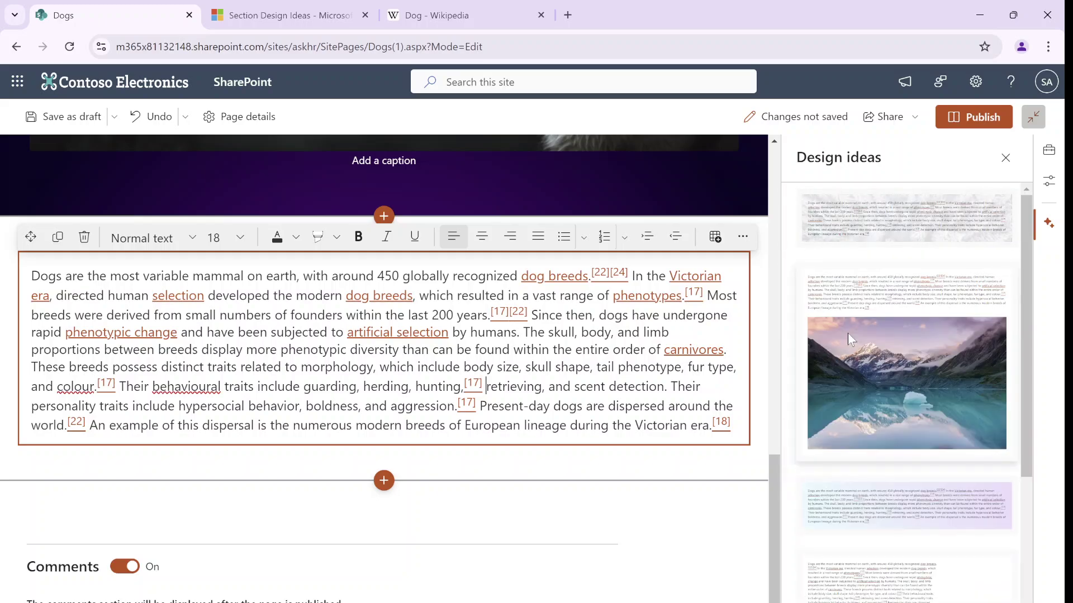
pyautogui.click(913, 396)
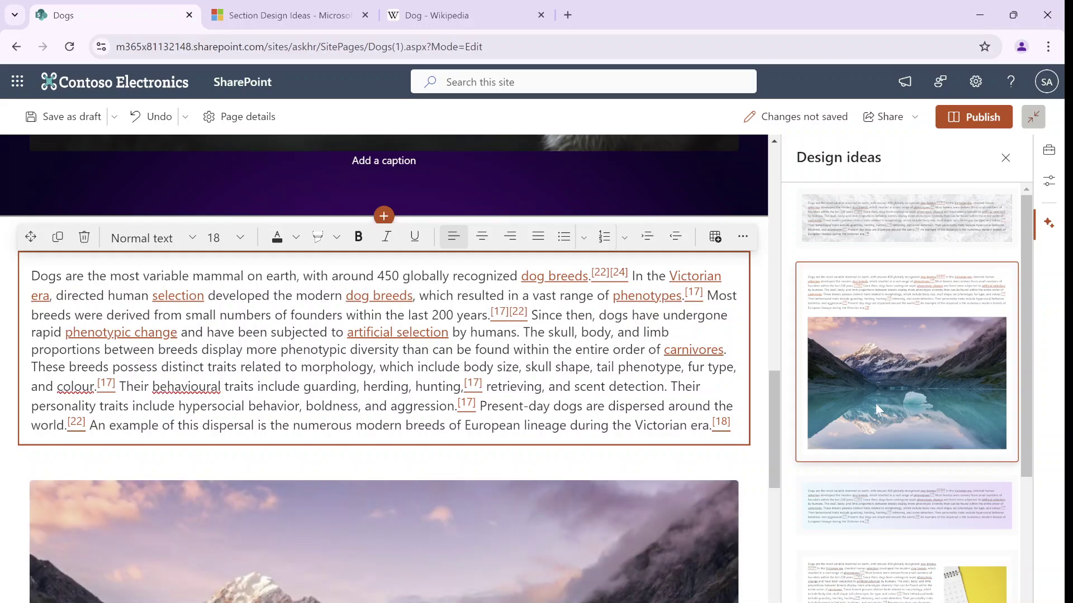
pyautogui.click(315, 11)
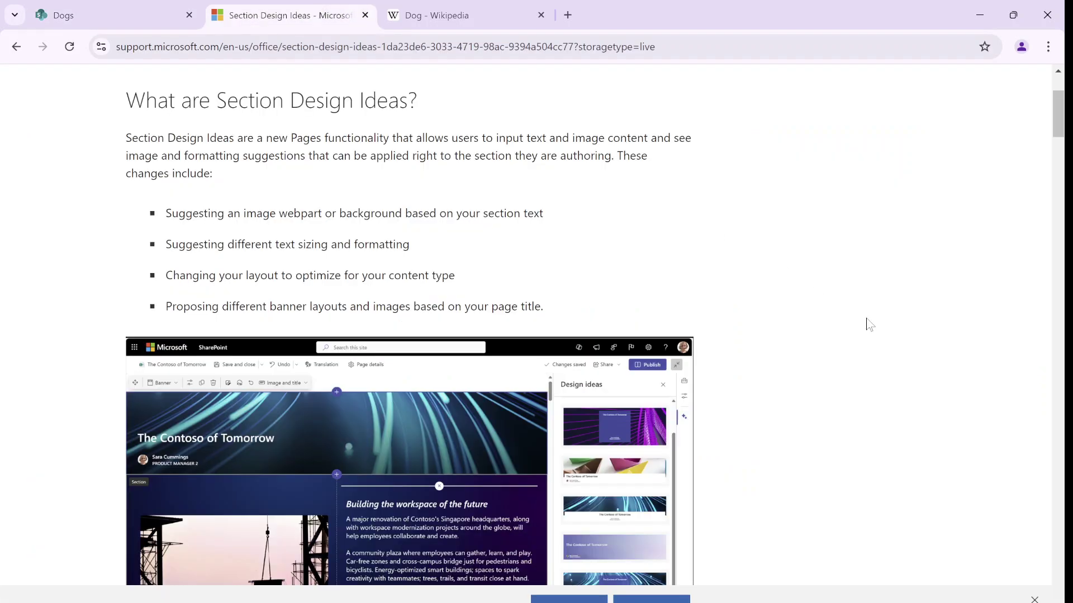
pyautogui.moveTo(1063, 129); pyautogui.dragTo(1035, 532)
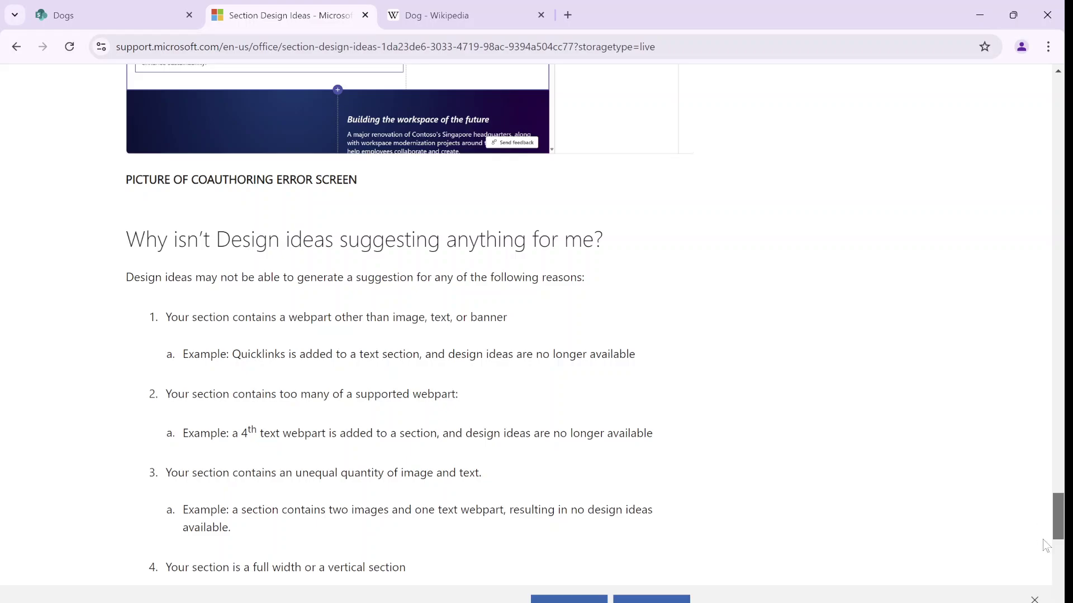
pyautogui.moveTo(1057, 528); pyautogui.dragTo(1061, 75)
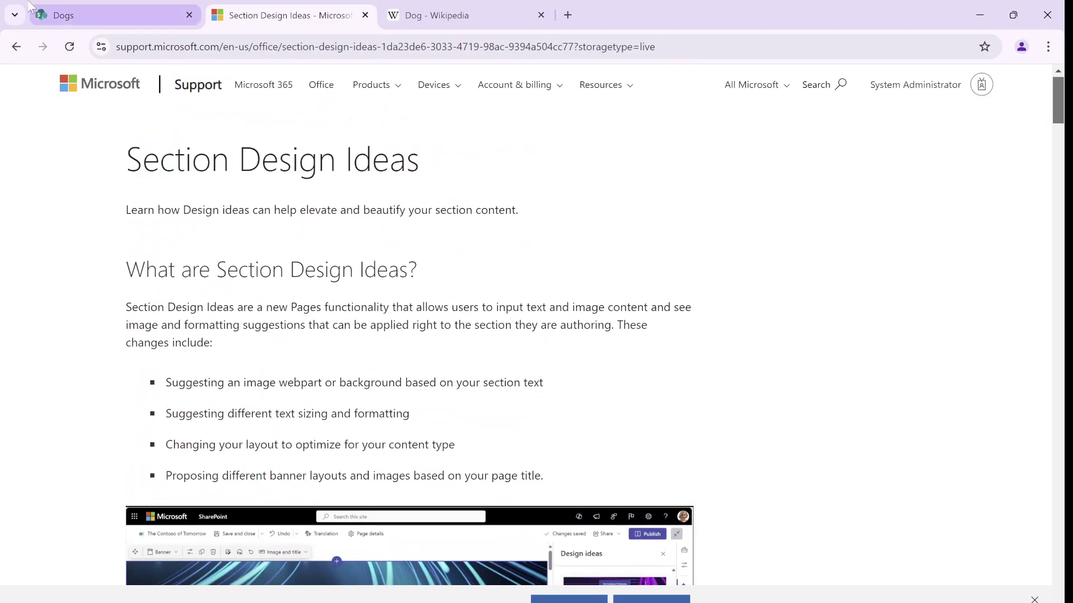
# Go back to the Dogs page, close the unsaved-changes error, and scroll to the top.
pyautogui.click(93, 10)
pyautogui.click(615, 392)
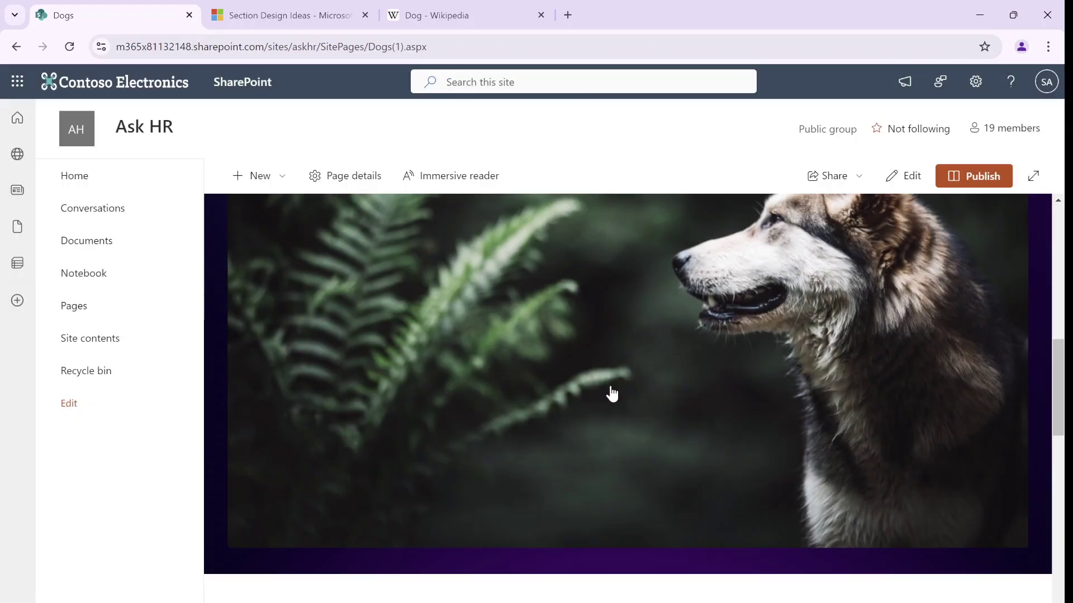
pyautogui.moveTo(1059, 397); pyautogui.dragTo(1051, 244)
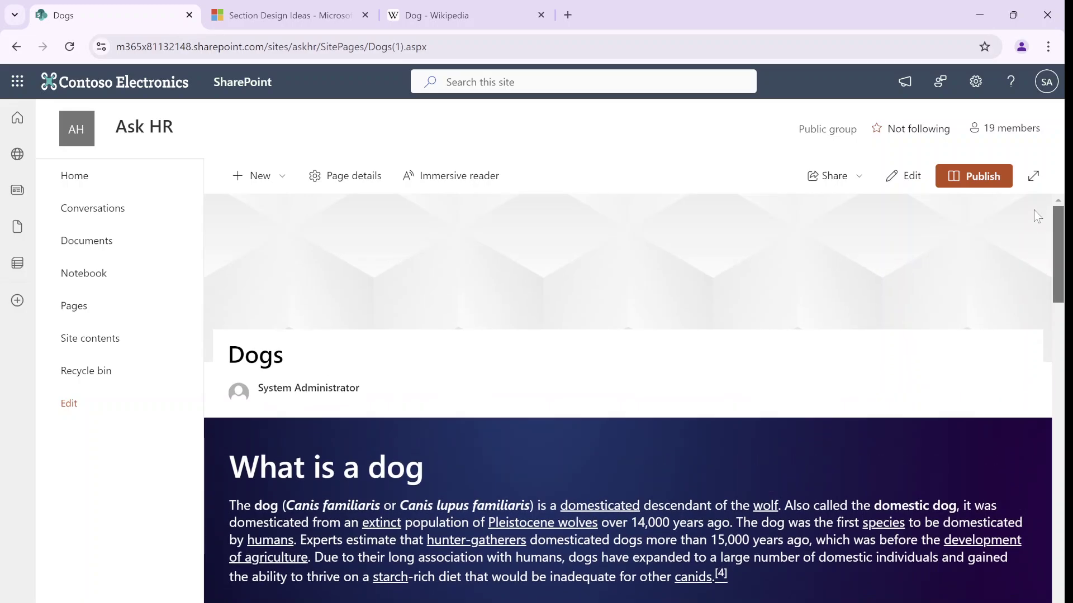